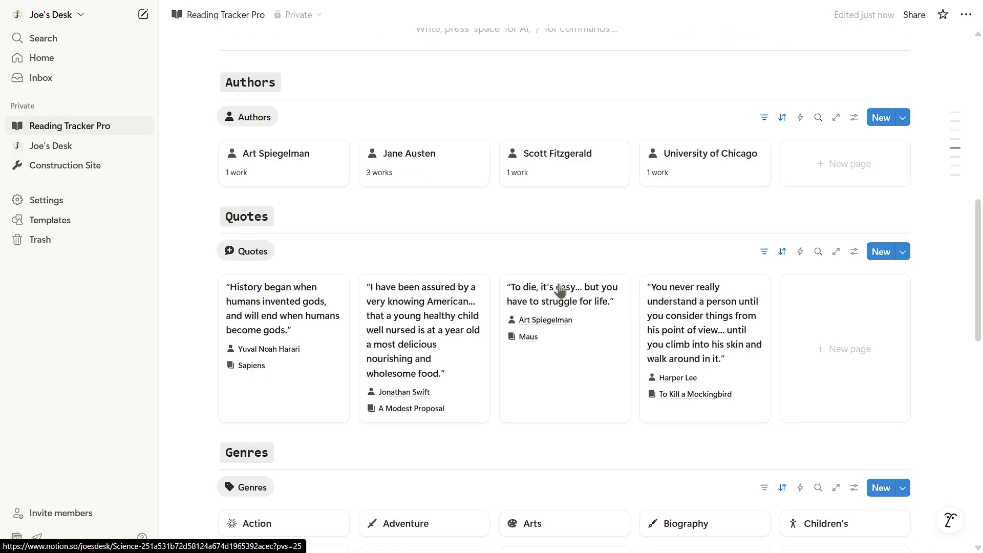
Open the Tutorial page of the reading tracker and skim its sections from Getting Started to Changelogs.
{"action": "left_click", "coordinate": [255, 325]}
{"action": "left_click", "coordinate": [294, 346]}
{"action": "scroll", "coordinate": [738, 279], "scroll_direction": "down", "scroll_amount": 8}
{"action": "scroll", "coordinate": [738, 279], "scroll_direction": "down", "scroll_amount": 10}
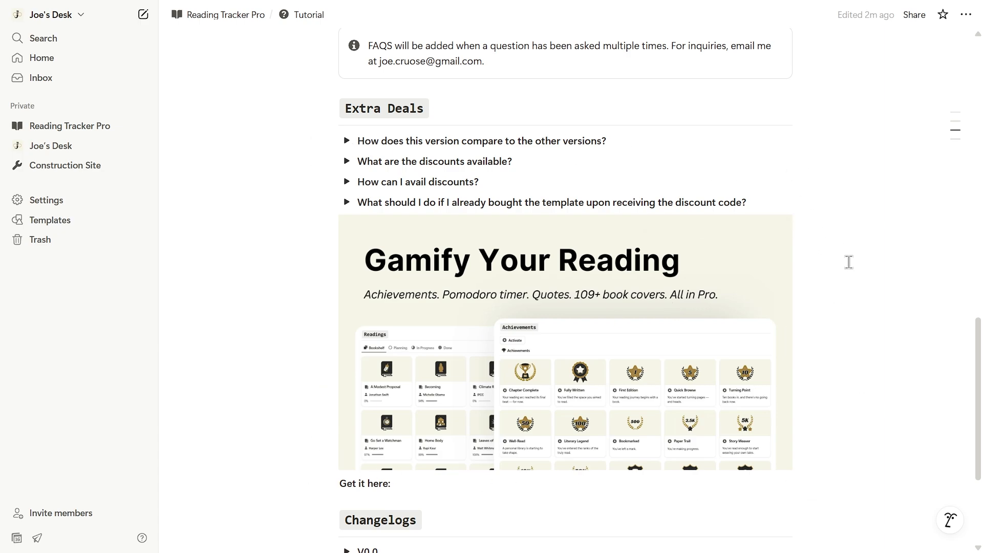
{"action": "scroll", "coordinate": [847, 261], "scroll_direction": "up", "scroll_amount": 18}
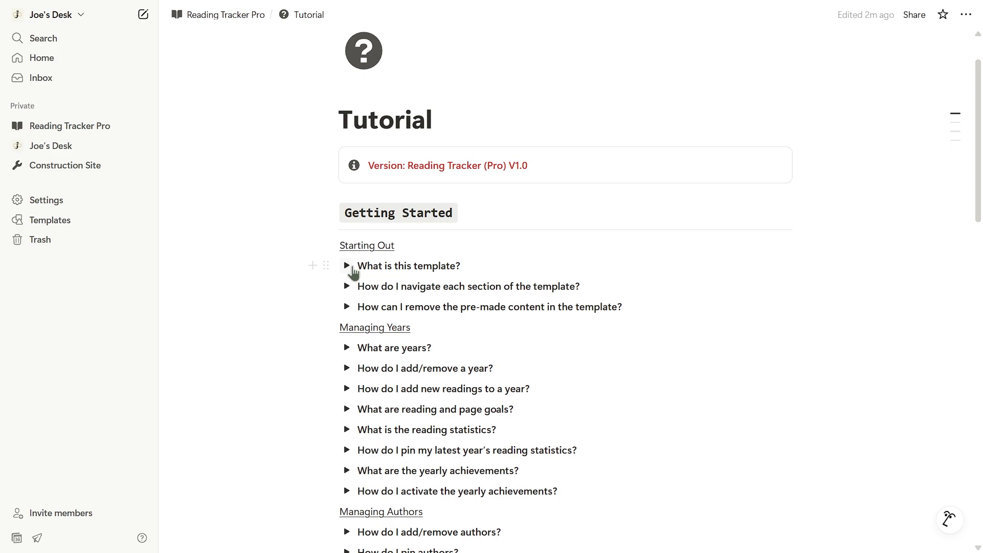
Expand the tutorial answers on what the template is, how to navigate its sections, and what a section is.
{"action": "left_click", "coordinate": [347, 266]}
{"action": "scroll", "coordinate": [354, 286], "scroll_direction": "down", "scroll_amount": 4}
{"action": "left_click", "coordinate": [347, 259]}
{"action": "scroll", "coordinate": [354, 269], "scroll_direction": "down", "scroll_amount": 1}
{"action": "left_click", "coordinate": [365, 215]}
{"action": "scroll", "coordinate": [384, 348], "scroll_direction": "down", "scroll_amount": 2}
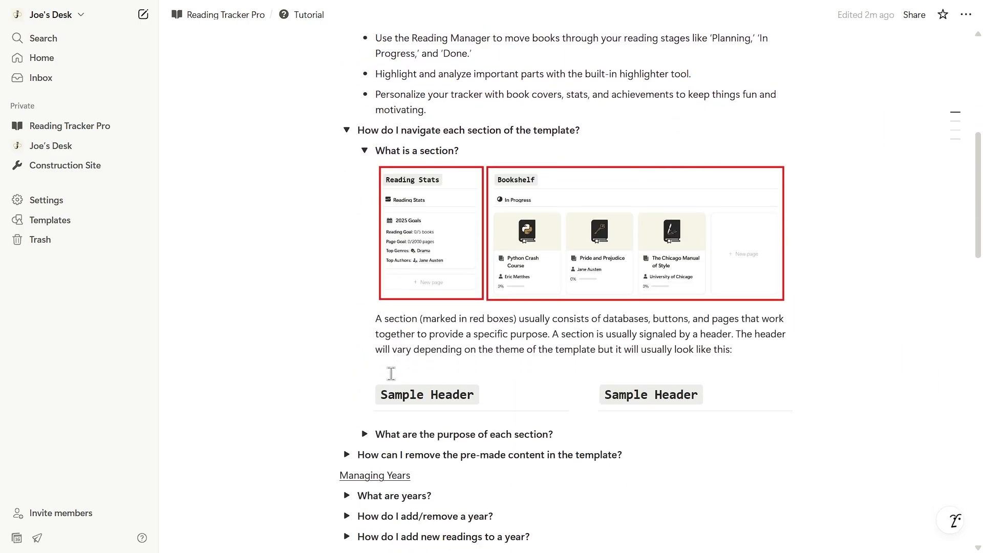
Expand the tutorial answers on the purpose of each section and on removing the pre-made content.
{"action": "left_click", "coordinate": [365, 370]}
{"action": "scroll", "coordinate": [396, 353], "scroll_direction": "down", "scroll_amount": 4}
{"action": "left_click", "coordinate": [346, 298]}
{"action": "scroll", "coordinate": [492, 334], "scroll_direction": "down", "scroll_amount": 2}
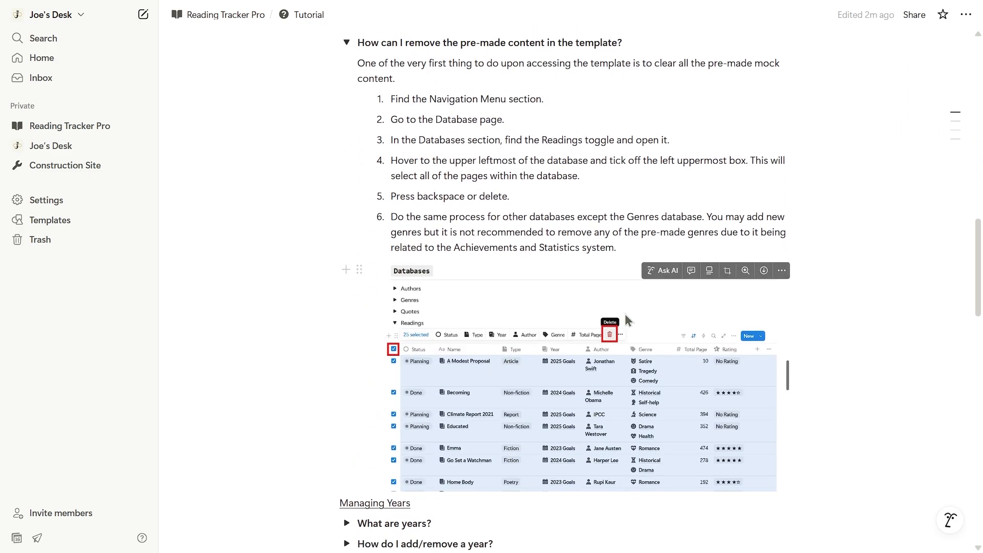
Collapse all the expanded answers under Starting Out in the tutorial.
{"action": "scroll", "coordinate": [623, 312], "scroll_direction": "up", "scroll_amount": 1}
{"action": "left_click", "coordinate": [346, 234]}
{"action": "scroll", "coordinate": [361, 179], "scroll_direction": "up", "scroll_amount": 1}
{"action": "left_click", "coordinate": [364, 114]}
{"action": "scroll", "coordinate": [384, 200], "scroll_direction": "up", "scroll_amount": 8}
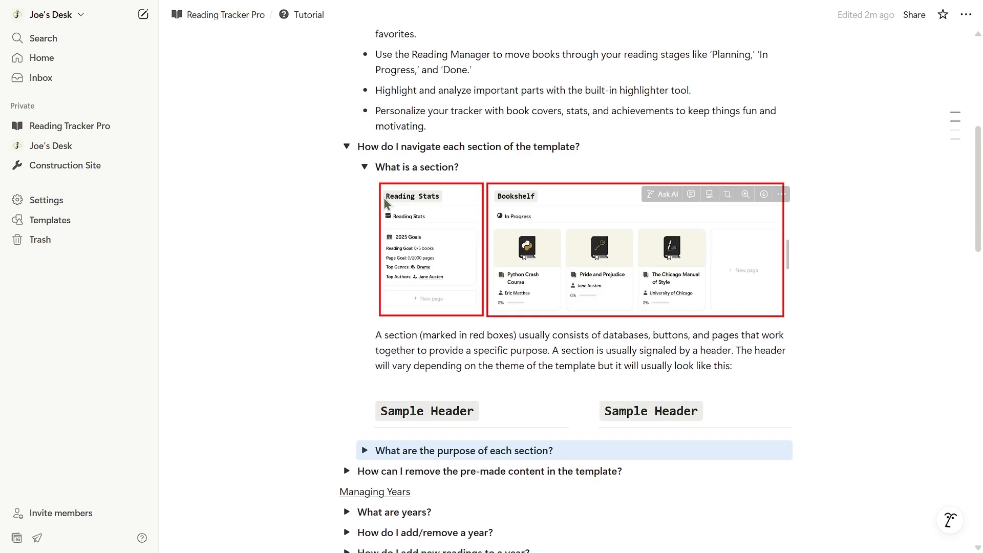
{"action": "left_click", "coordinate": [346, 256]}
{"action": "scroll", "coordinate": [348, 230], "scroll_direction": "up", "scroll_amount": 3}
{"action": "left_click", "coordinate": [346, 202]}
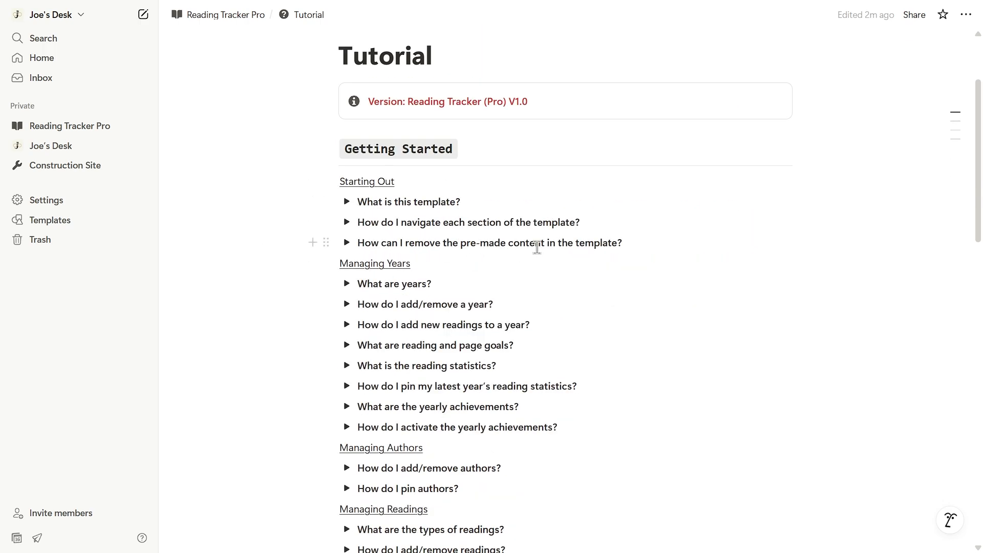
Return to the Reading Tracker Pro page and open its Database page.
{"action": "scroll", "coordinate": [564, 397], "scroll_direction": "down", "scroll_amount": 4}
{"action": "scroll", "coordinate": [566, 373], "scroll_direction": "up", "scroll_amount": 6}
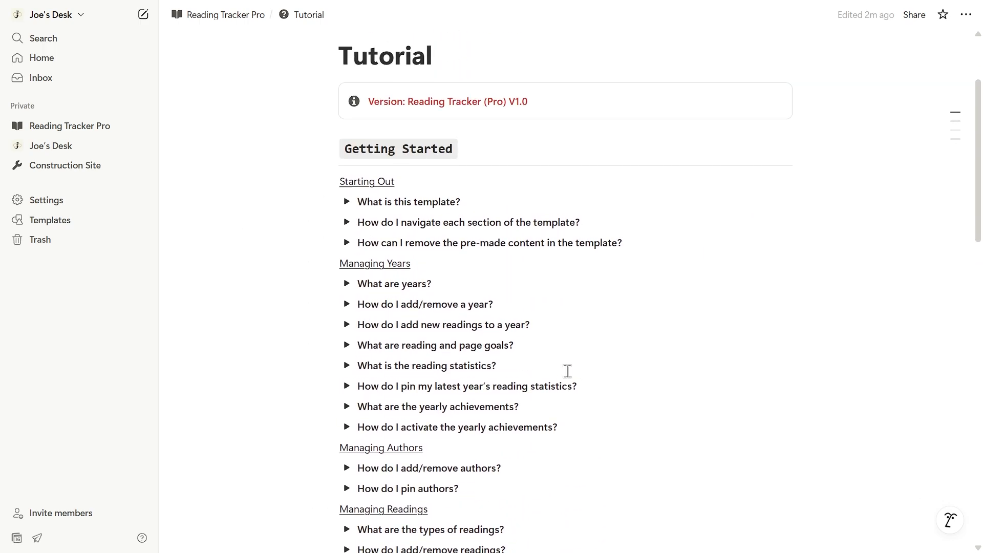
{"action": "left_click", "coordinate": [220, 15]}
{"action": "scroll", "coordinate": [357, 261], "scroll_direction": "down", "scroll_amount": 20}
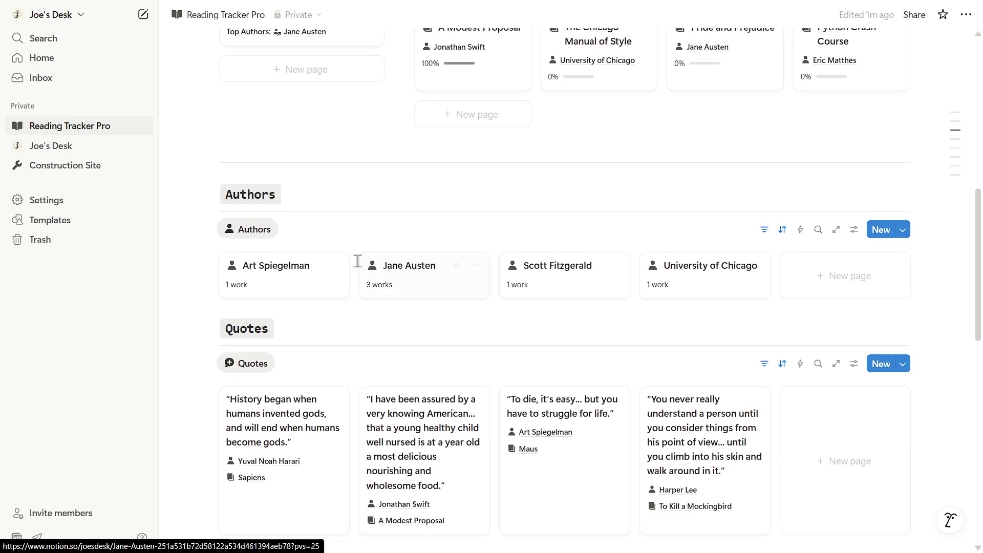
{"action": "left_click", "coordinate": [301, 364]}
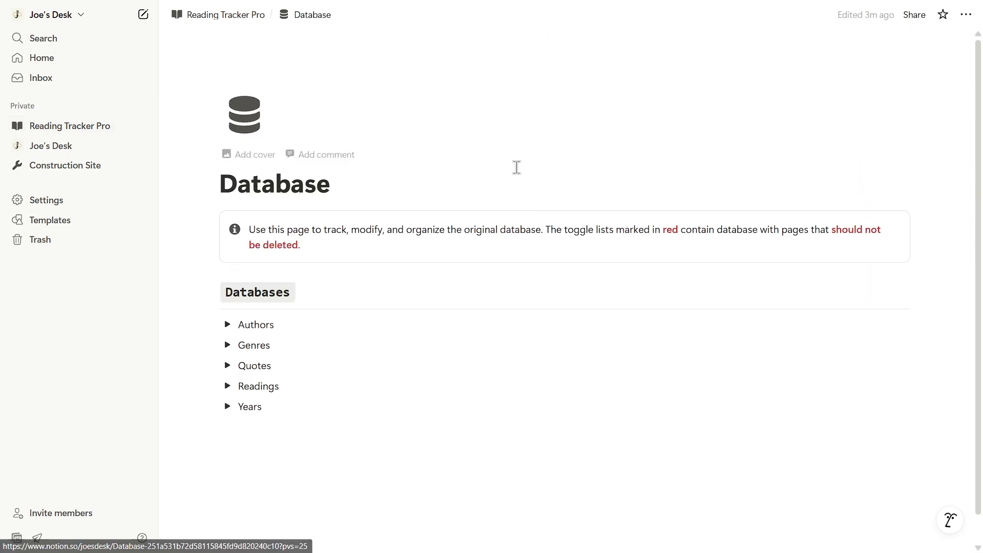
{"action": "scroll", "coordinate": [219, 320], "scroll_direction": "down", "scroll_amount": 1}
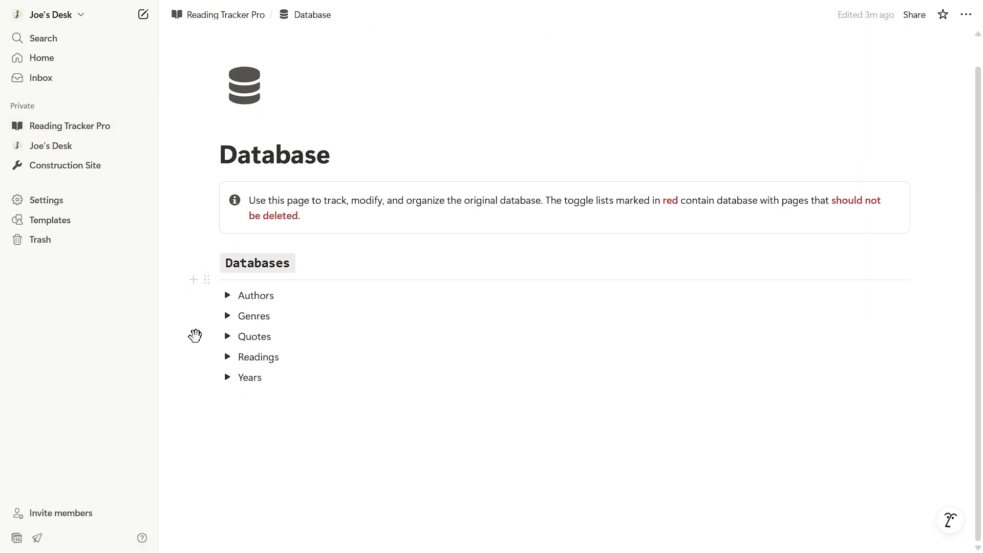
Delete all pre-made entries from the Authors database and collapse its toggle.
{"action": "left_click", "coordinate": [227, 295]}
{"action": "scroll", "coordinate": [302, 226], "scroll_direction": "down", "scroll_amount": 6}
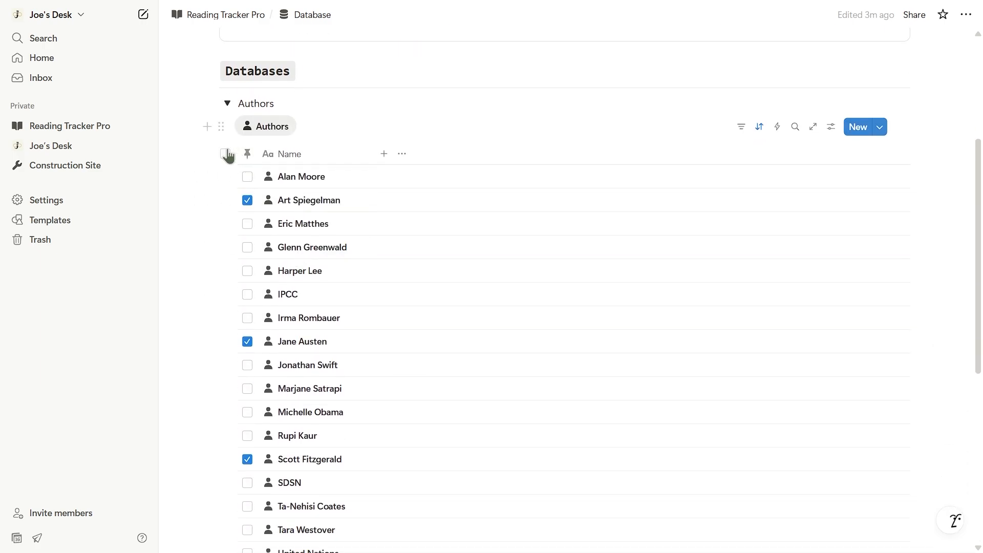
{"action": "left_click", "coordinate": [226, 155]}
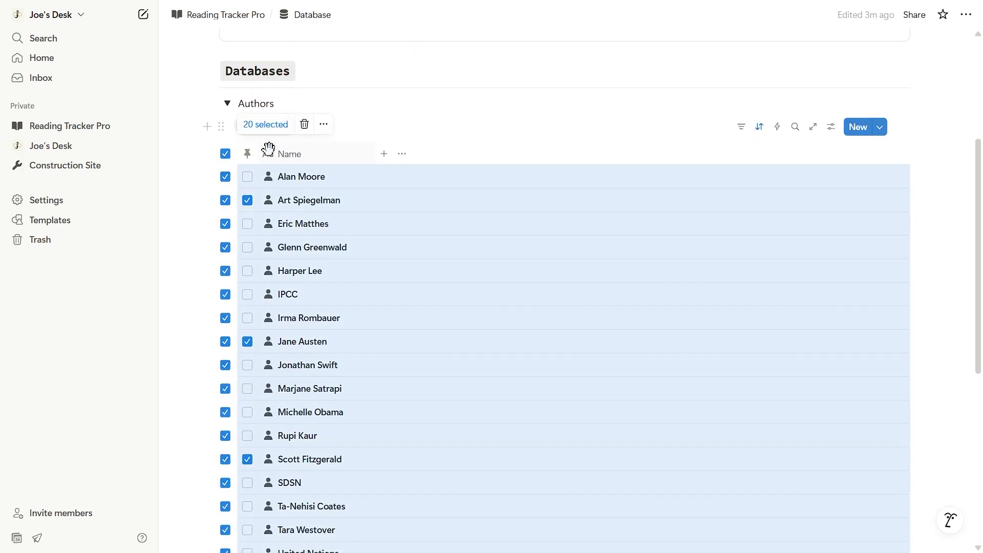
{"action": "left_click", "coordinate": [305, 125]}
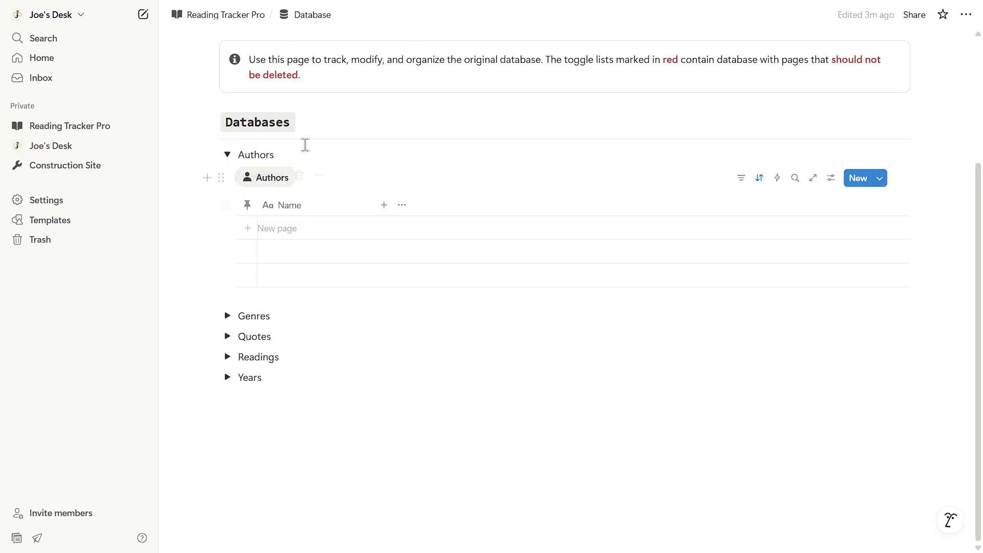
{"action": "left_click", "coordinate": [228, 155]}
Delete all pre-made entries from the Quotes database and collapse its toggle.
{"action": "left_click", "coordinate": [226, 338]}
{"action": "scroll", "coordinate": [249, 273], "scroll_direction": "down", "scroll_amount": 3}
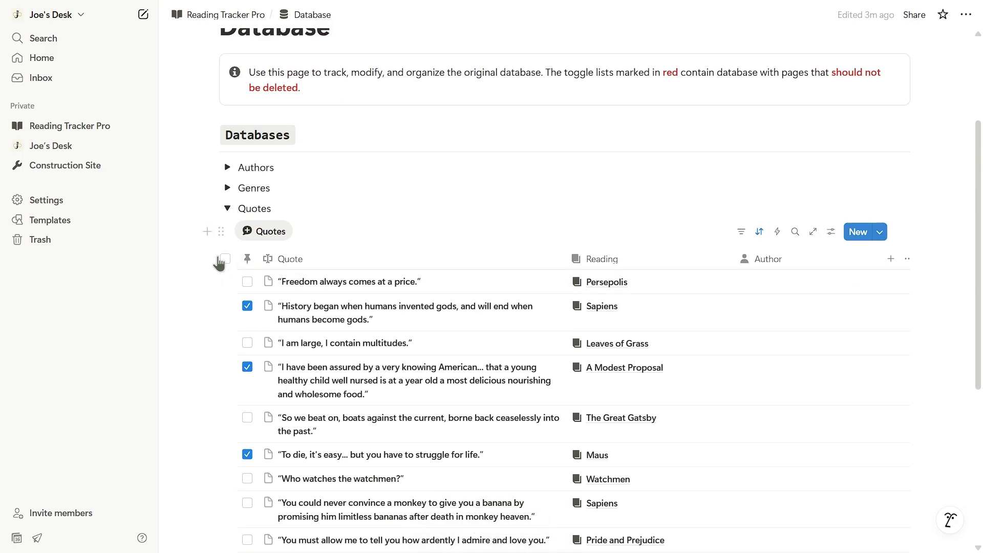
{"action": "left_click", "coordinate": [225, 259]}
{"action": "left_click", "coordinate": [348, 229]}
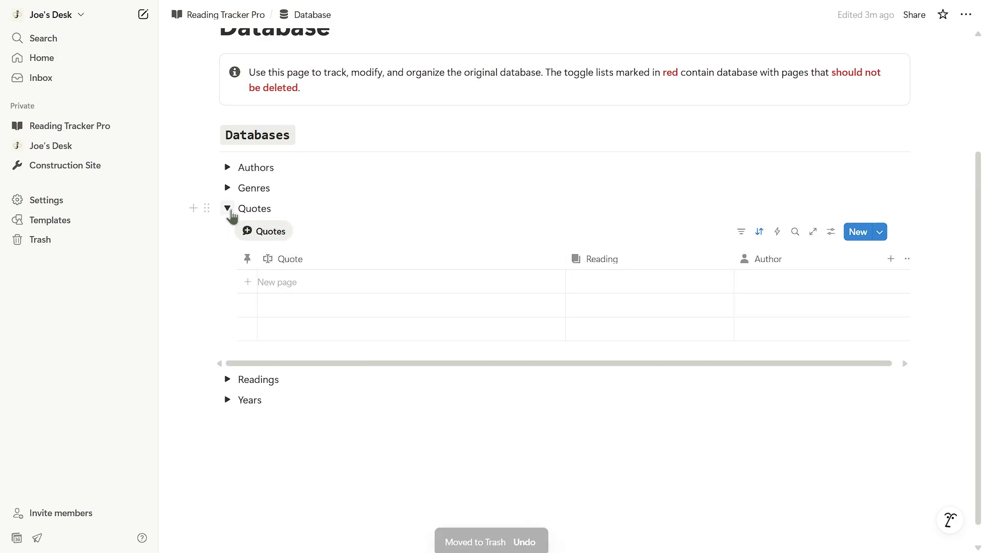
{"action": "left_click", "coordinate": [227, 208]}
Delete all pre-made entries from the Readings database and collapse its toggle.
{"action": "left_click", "coordinate": [227, 355]}
{"action": "scroll", "coordinate": [236, 307], "scroll_direction": "down", "scroll_amount": 3}
{"action": "left_click", "coordinate": [225, 276]}
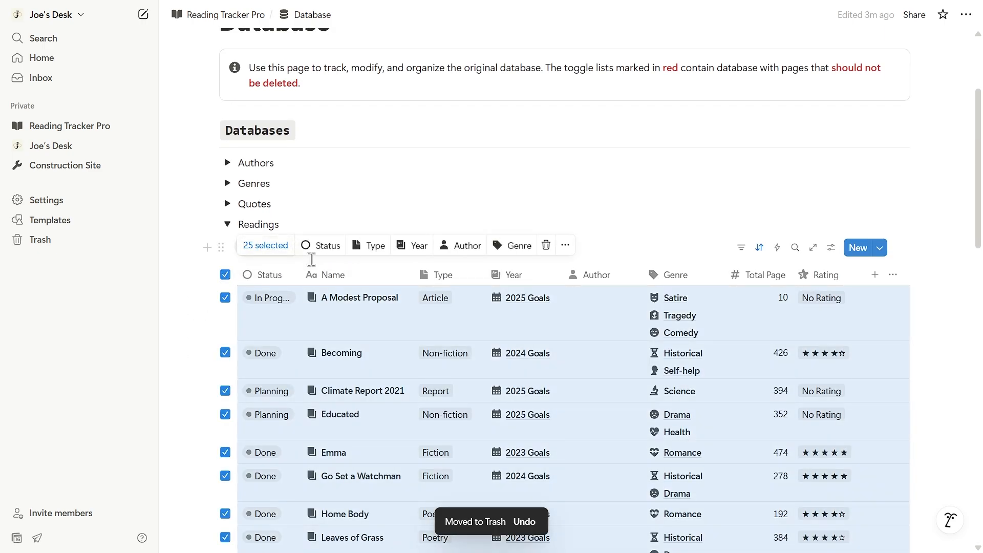
{"action": "left_click", "coordinate": [546, 245]}
{"action": "left_click", "coordinate": [226, 223]}
Delete all pre-made entries from the Years database and collapse its toggle.
{"action": "left_click", "coordinate": [227, 376]}
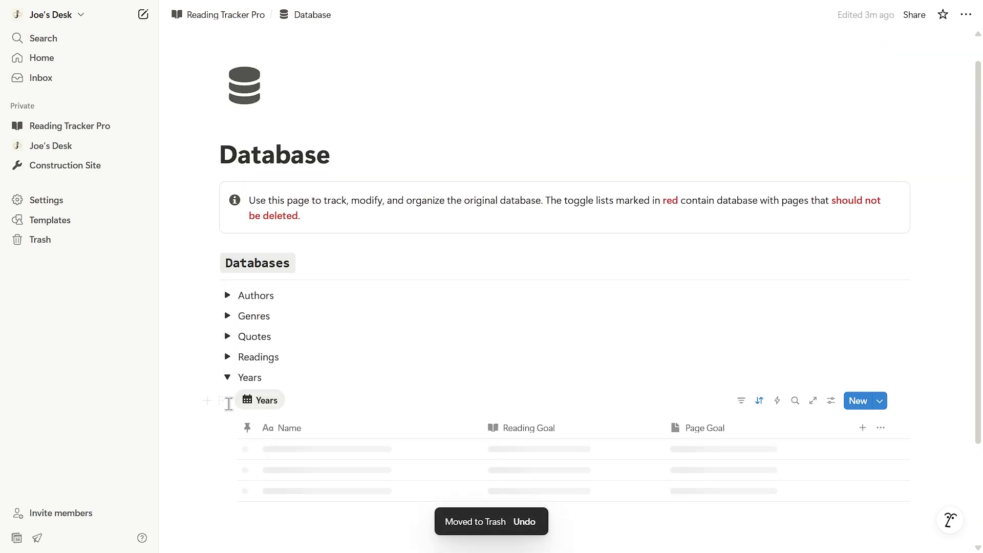
{"action": "left_click", "coordinate": [225, 428]}
{"action": "left_click", "coordinate": [367, 400]}
{"action": "left_click", "coordinate": [226, 377]}
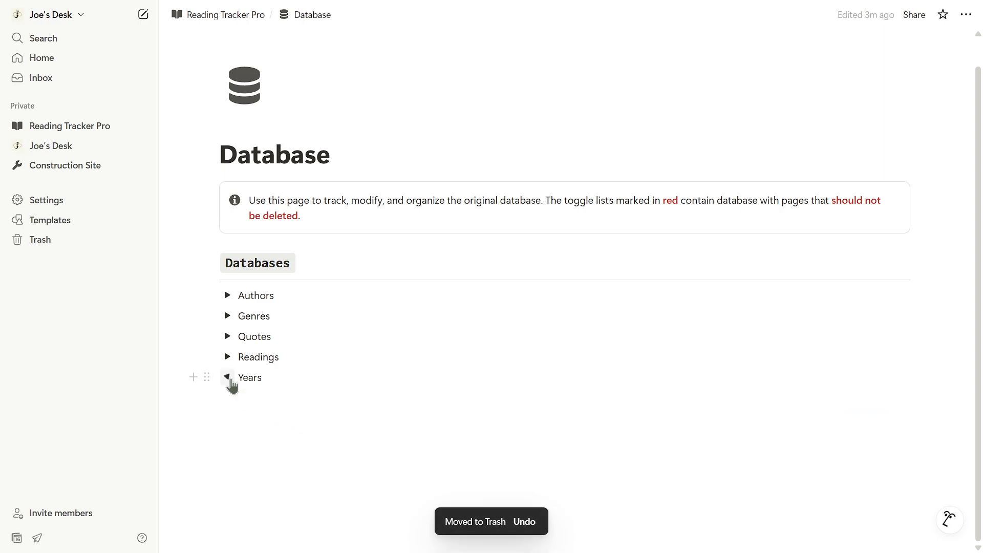
Return to the Reading Tracker Pro page and check its Authors, Quotes, Genres and Library sections.
{"action": "scroll", "coordinate": [353, 359], "scroll_direction": "up", "scroll_amount": 2}
{"action": "left_click", "coordinate": [239, 15]}
{"action": "scroll", "coordinate": [342, 167], "scroll_direction": "down", "scroll_amount": 15}
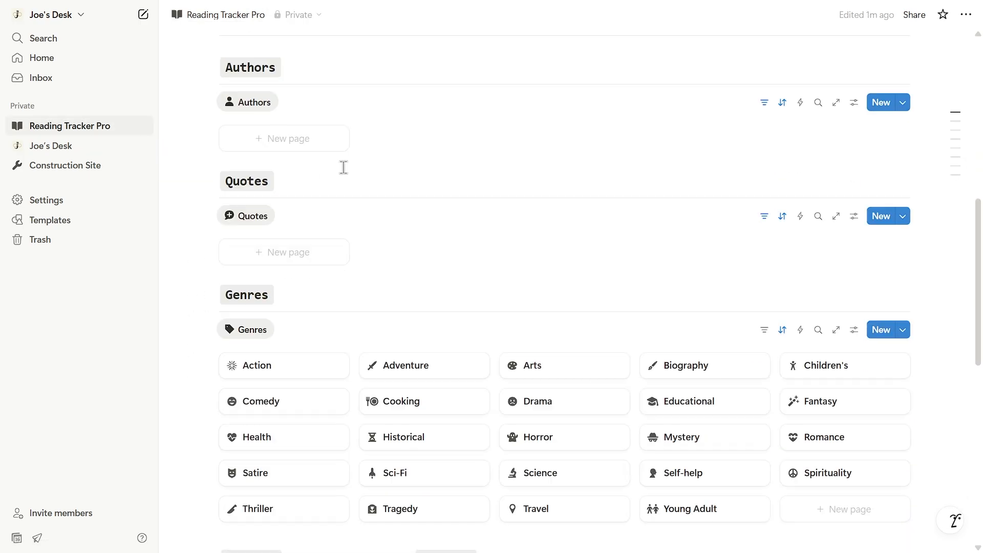
{"action": "scroll", "coordinate": [362, 185], "scroll_direction": "up", "scroll_amount": 12}
{"action": "scroll", "coordinate": [362, 184], "scroll_direction": "down", "scroll_amount": 11}
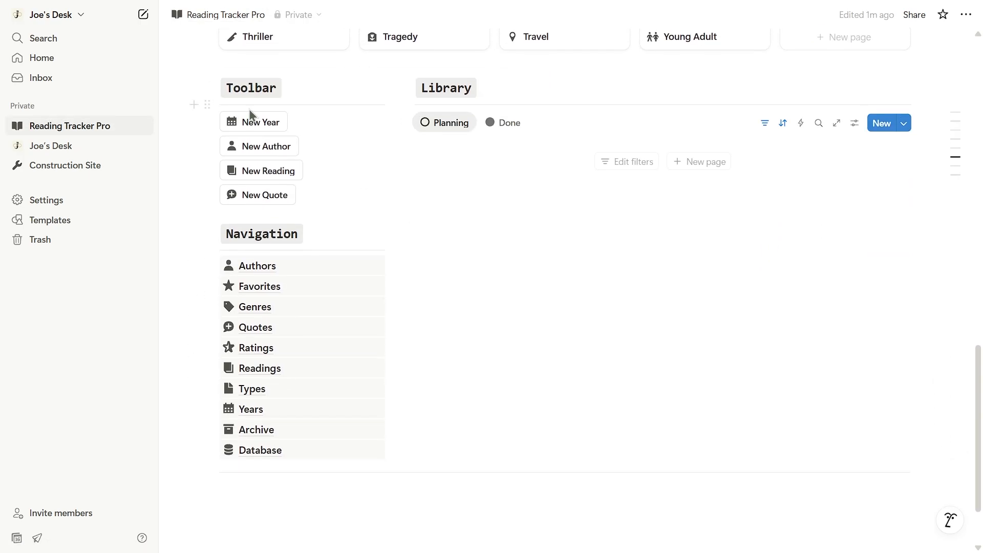
Create a new year page titled 2025 Goals with a reading goal of 3 and a page goal of 250.
{"action": "left_click", "coordinate": [243, 123]}
{"action": "triple_click", "coordinate": [348, 231]}
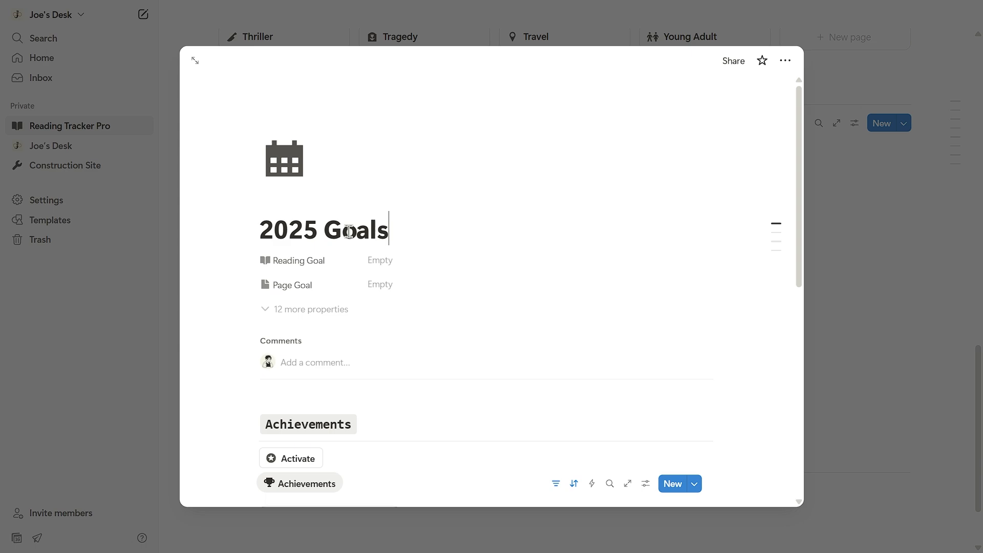
{"action": "scroll", "coordinate": [354, 220], "scroll_direction": "down", "scroll_amount": 1}
{"action": "type", "text": "3"}
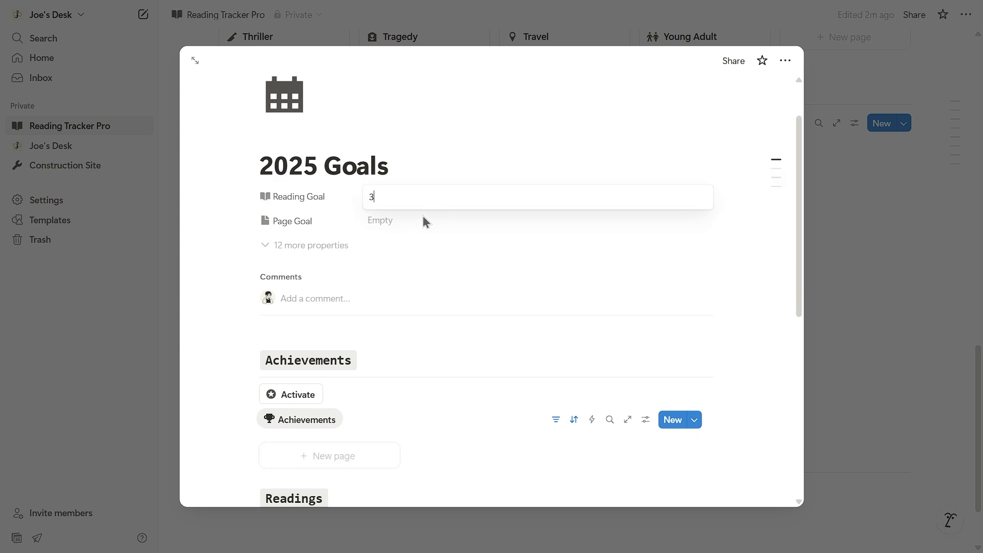
{"action": "key", "text": "Return"}
{"action": "left_click", "coordinate": [396, 221]}
{"action": "type", "text": "250"}
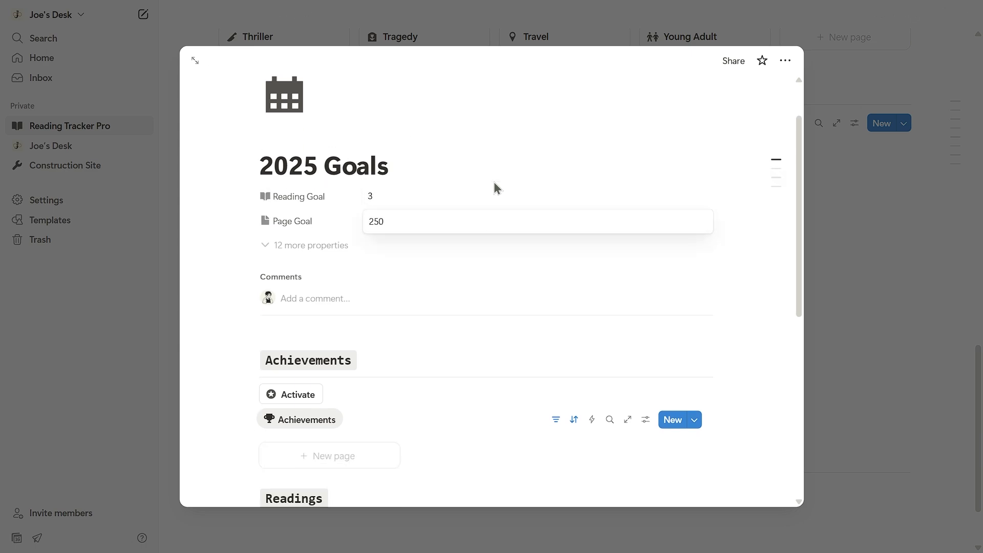
{"action": "key", "text": "Return"}
Activate the achievements for 2025 Goals, look over its remaining sections, and close the page.
{"action": "scroll", "coordinate": [409, 256], "scroll_direction": "down", "scroll_amount": 4}
{"action": "scroll", "coordinate": [293, 215], "scroll_direction": "up", "scroll_amount": 1}
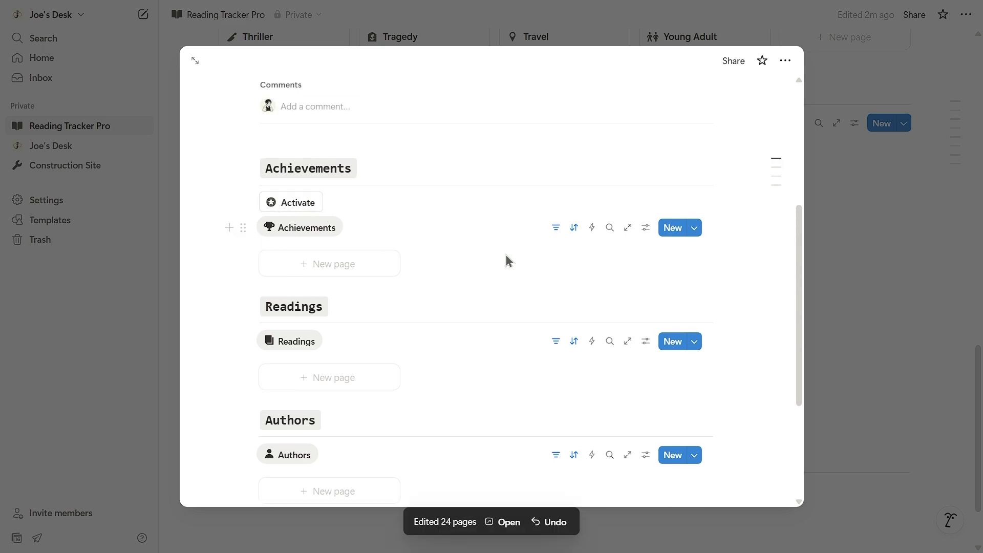
{"action": "scroll", "coordinate": [430, 246], "scroll_direction": "down", "scroll_amount": 3}
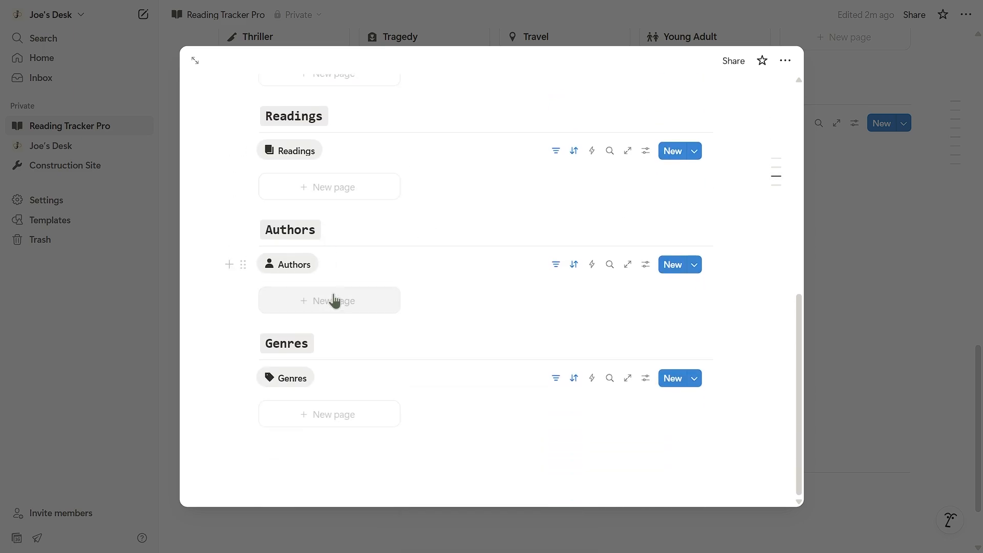
{"action": "left_click", "coordinate": [852, 243]}
Create a new author page for George Orwell.
{"action": "scroll", "coordinate": [275, 169], "scroll_direction": "up", "scroll_amount": 1}
{"action": "left_click", "coordinate": [276, 212]}
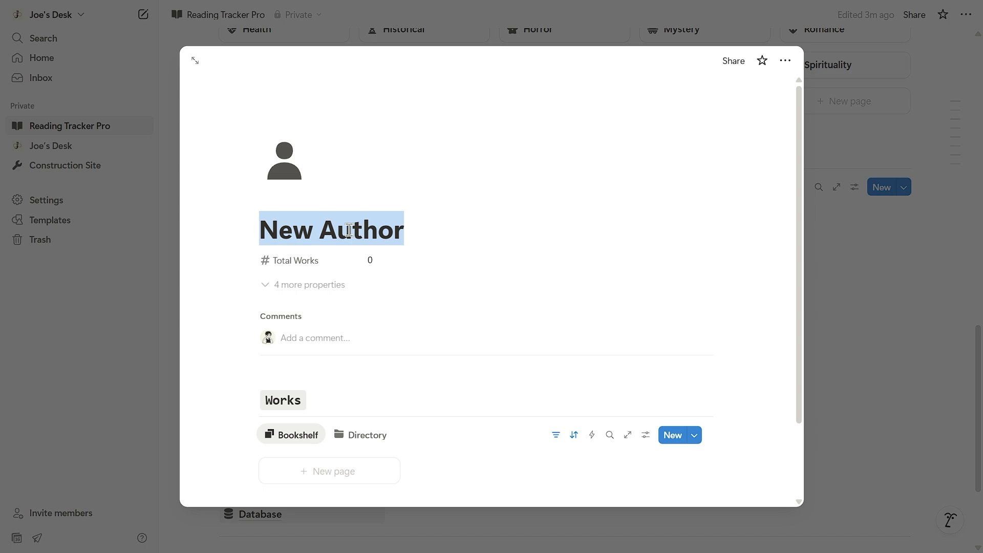
{"action": "left_click", "coordinate": [845, 286]}
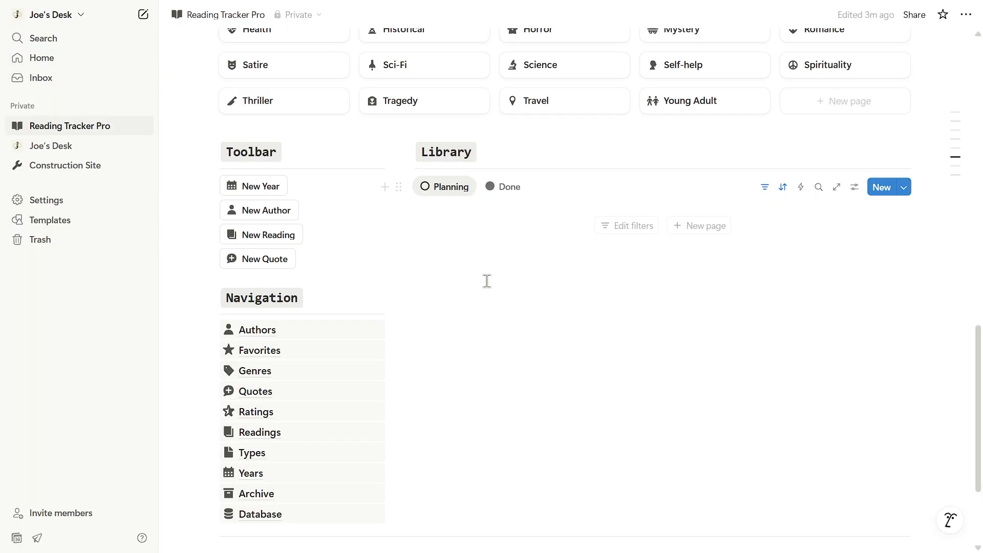
Create a new author page titled Harper Lee.
{"action": "left_click", "coordinate": [276, 211]}
{"action": "triple_click", "coordinate": [304, 238]}
{"action": "type", "text": "Harper Lee"}
{"action": "left_click", "coordinate": [845, 277]}
Create another author page with a name starting with Mark, and check the Authors page before returning to the tracker.
{"action": "left_click", "coordinate": [246, 212]}
{"action": "triple_click", "coordinate": [328, 230]}
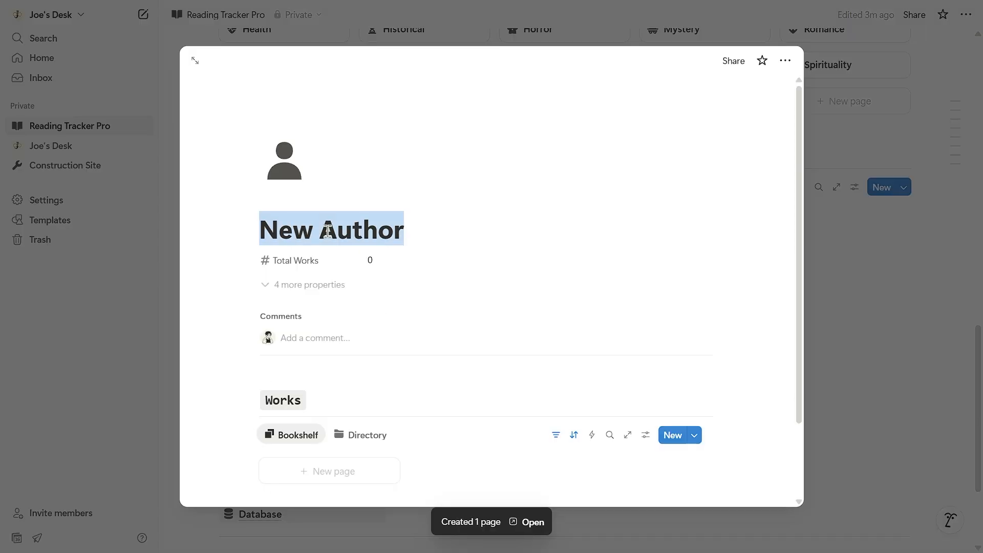
{"action": "type", "text": "ma"}
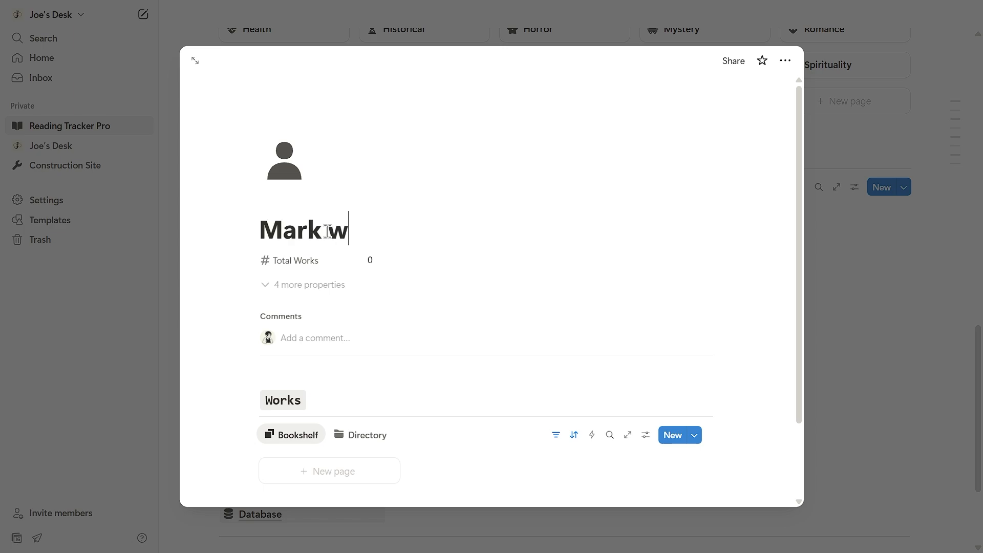
{"action": "key", "text": "Escape"}
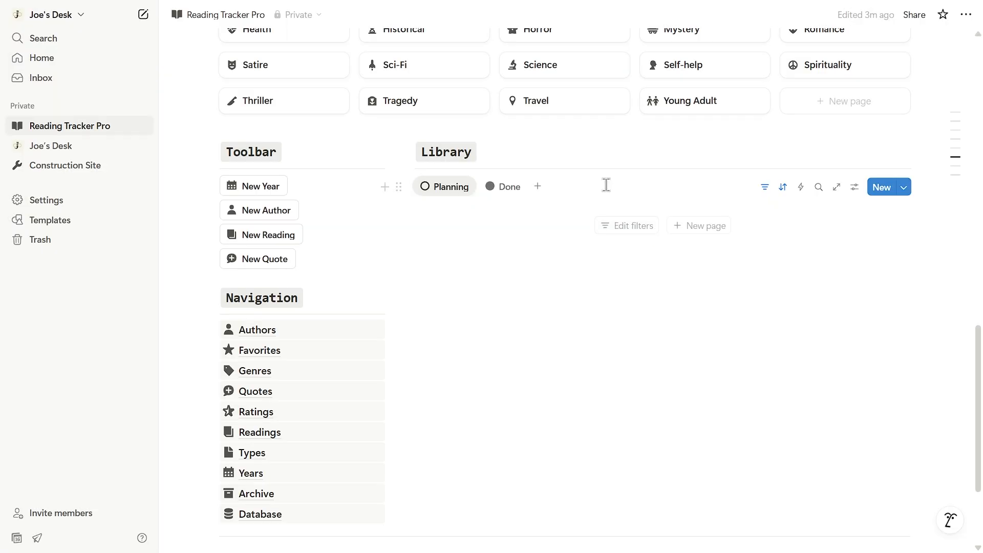
{"action": "left_click", "coordinate": [292, 329]}
{"action": "left_click", "coordinate": [226, 16]}
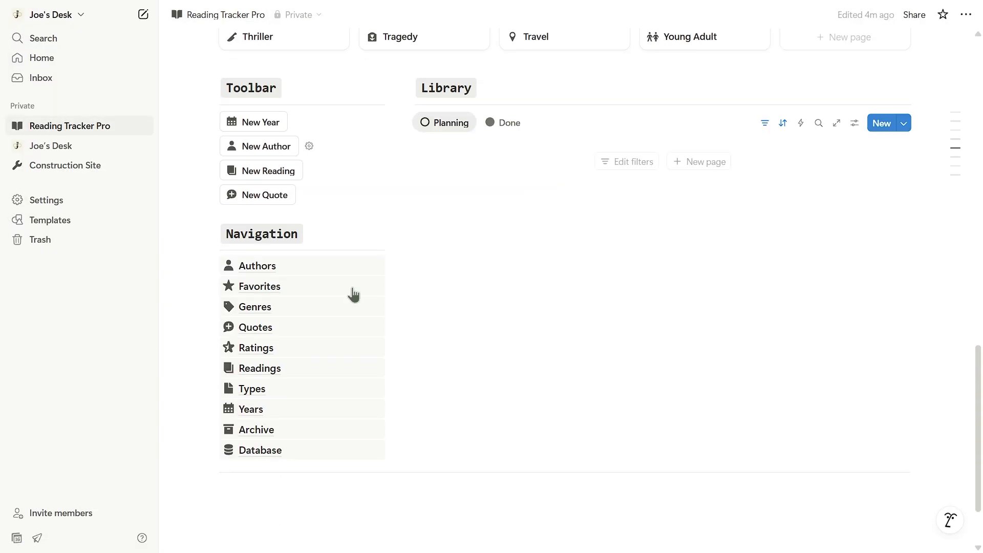
Create a reading page titled 1984 and link it to the year 2025 Goals and the author George Orwell.
{"action": "left_click", "coordinate": [266, 197]}
{"action": "left_click", "coordinate": [407, 243]}
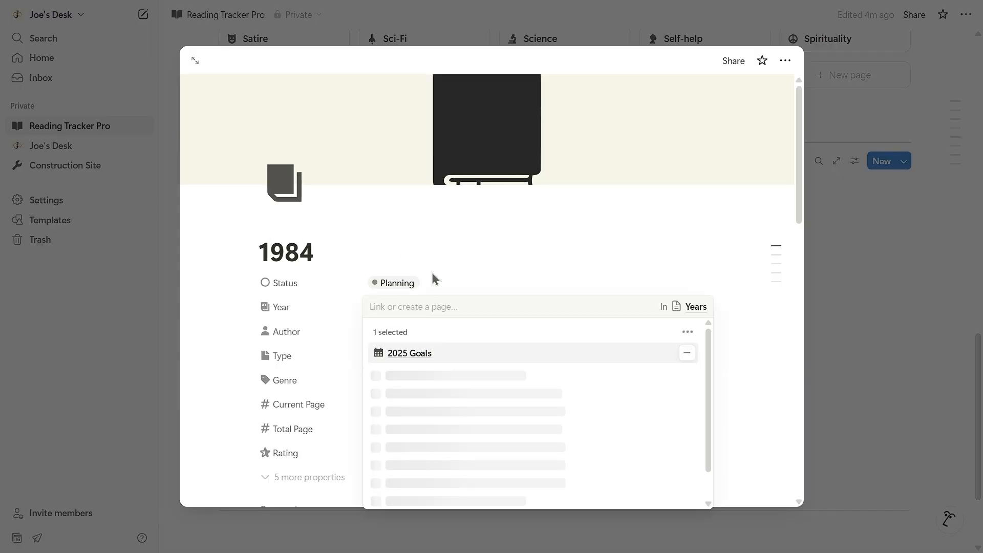
{"action": "left_click", "coordinate": [406, 351]}
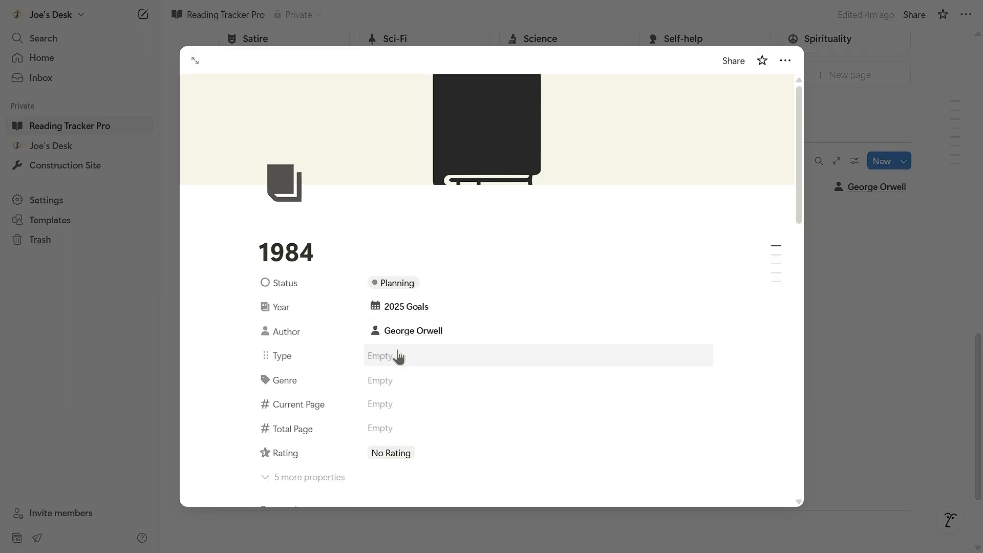
Set the 1984 reading's type to Fiction and choose its genre.
{"action": "left_click", "coordinate": [380, 380]}
{"action": "scroll", "coordinate": [427, 287], "scroll_direction": "up", "scroll_amount": 2}
{"action": "scroll", "coordinate": [435, 287], "scroll_direction": "down", "scroll_amount": 5}
{"action": "left_click", "coordinate": [435, 318]}
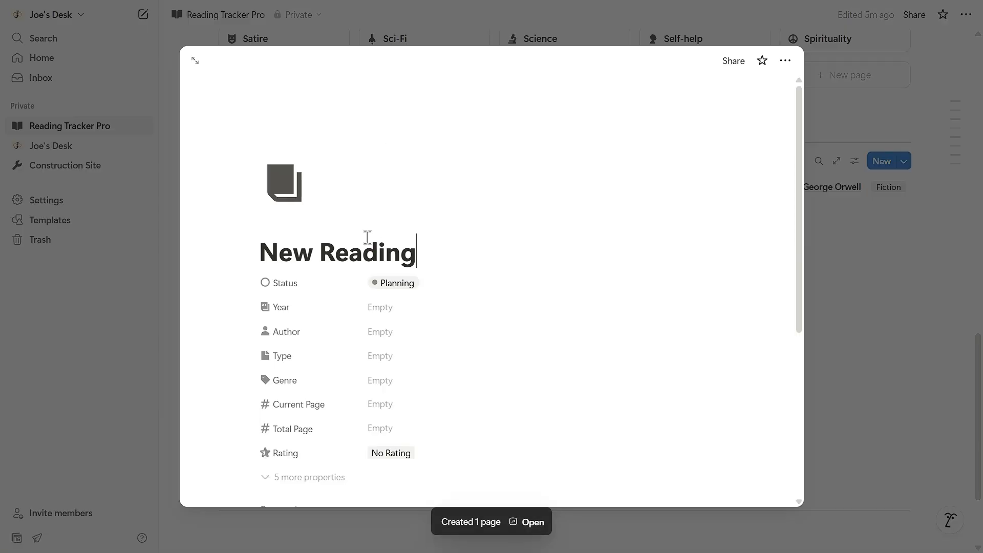
Create a reading titled Go Set a Watchmen linked to 2025 Goals and Harper Lee, and another titled Adventures of Huckleberry Finn.
{"action": "triple_click", "coordinate": [359, 252]}
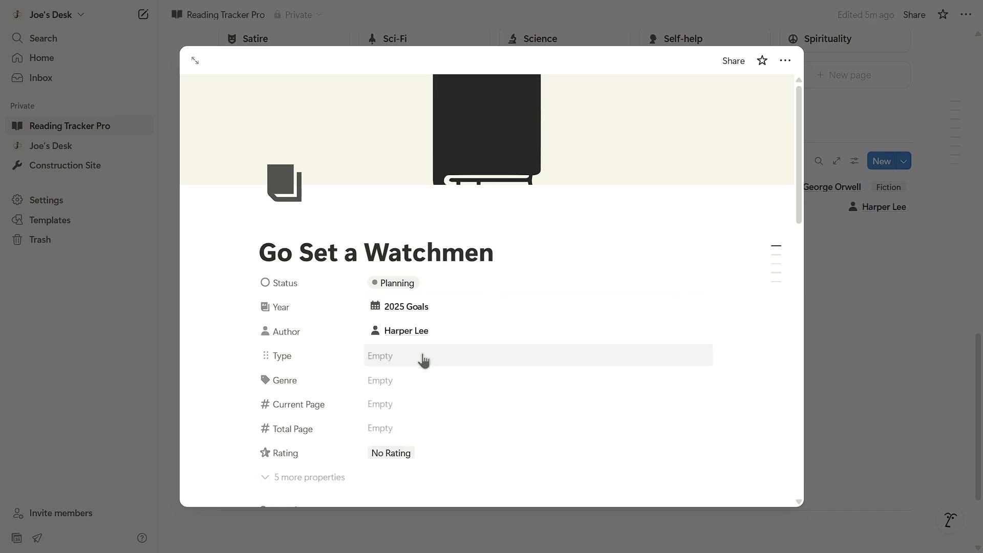
{"action": "left_click", "coordinate": [380, 380]}
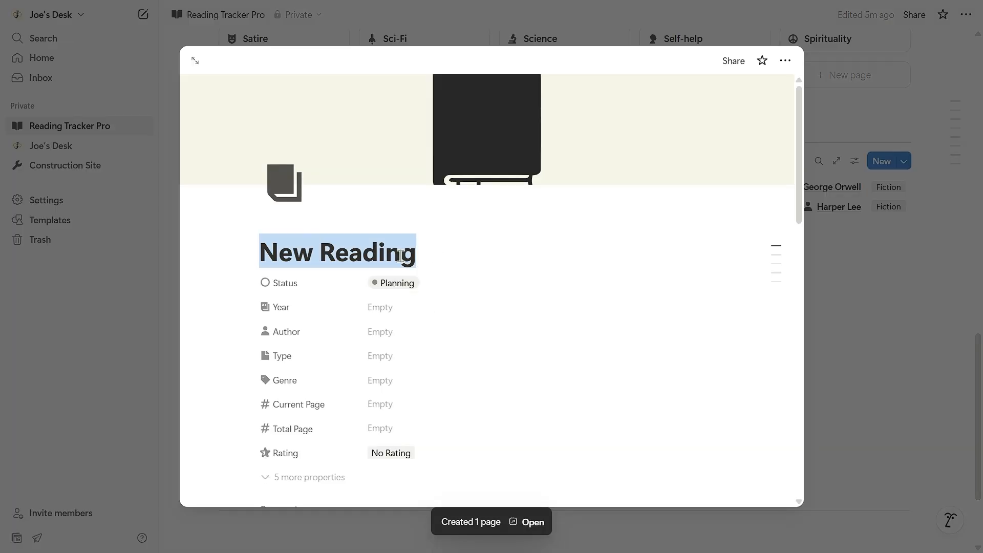
{"action": "type", "text": "Adventures of Huckleberry Finn"}
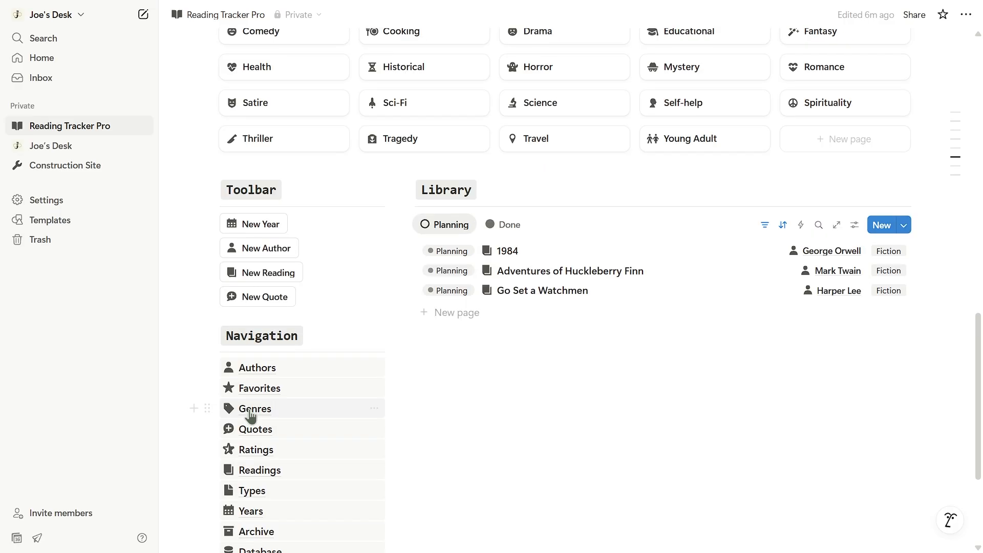
Open the 2025 Goals card in Reading Stats, review its linked readings, and close it.
{"action": "scroll", "coordinate": [249, 430], "scroll_direction": "down", "scroll_amount": 1}
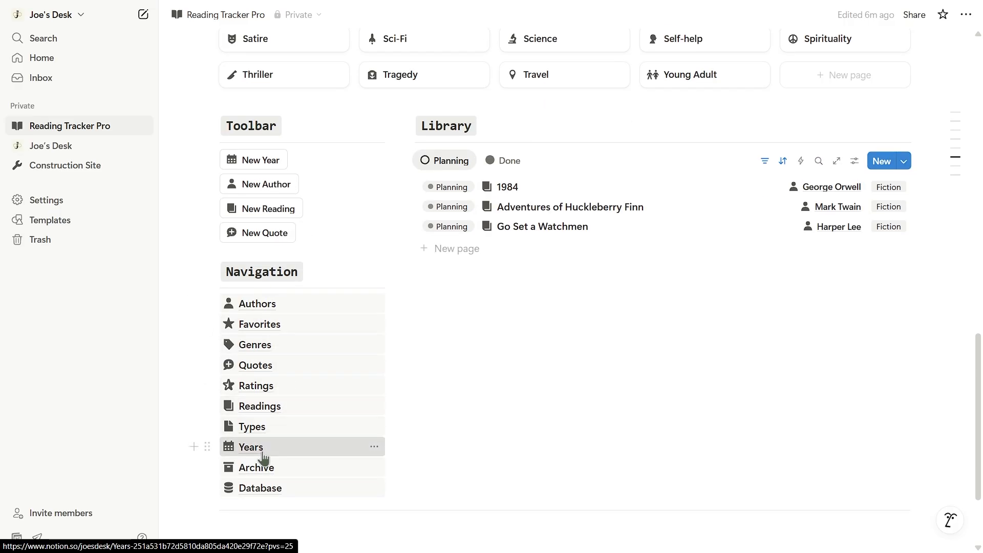
{"action": "left_click", "coordinate": [248, 447]}
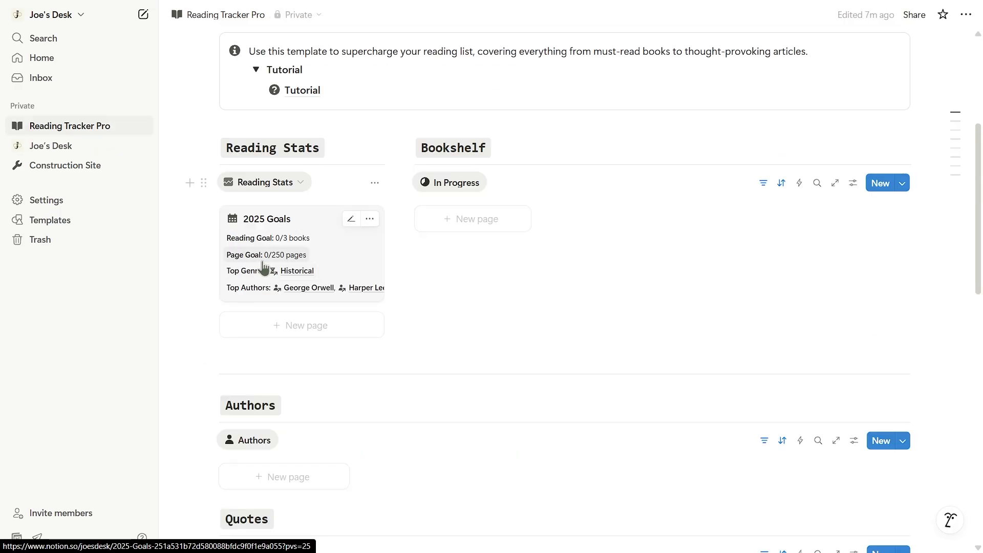
{"action": "scroll", "coordinate": [531, 268], "scroll_direction": "up", "scroll_amount": 2}
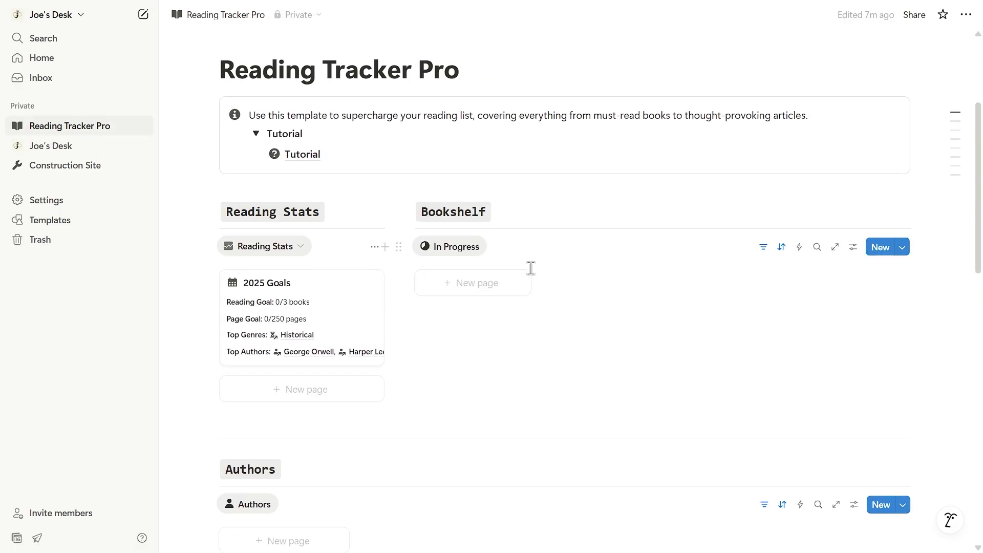
{"action": "left_click", "coordinate": [362, 313]}
{"action": "scroll", "coordinate": [378, 244], "scroll_direction": "down", "scroll_amount": 5}
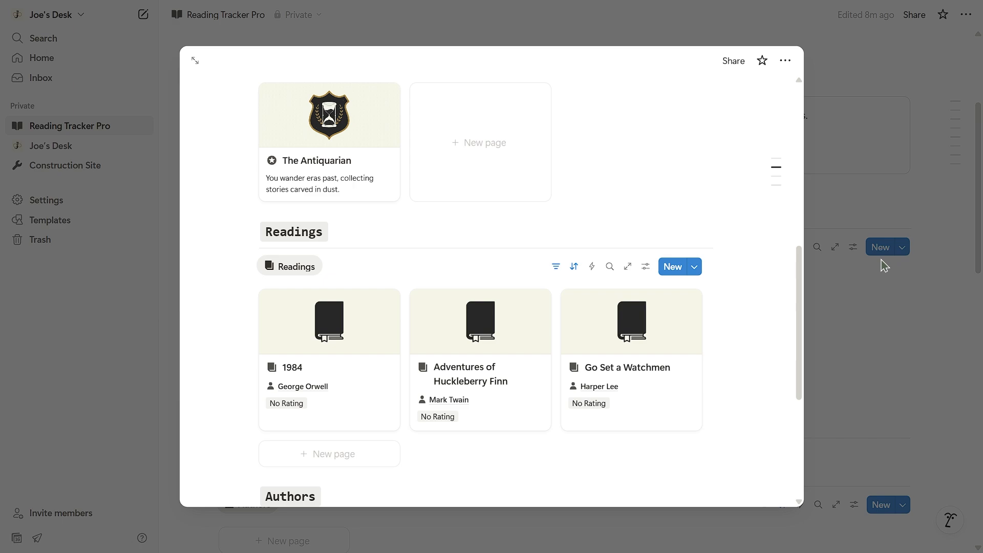
{"action": "scroll", "coordinate": [409, 271], "scroll_direction": "up", "scroll_amount": 1}
{"action": "key", "text": "Escape"}
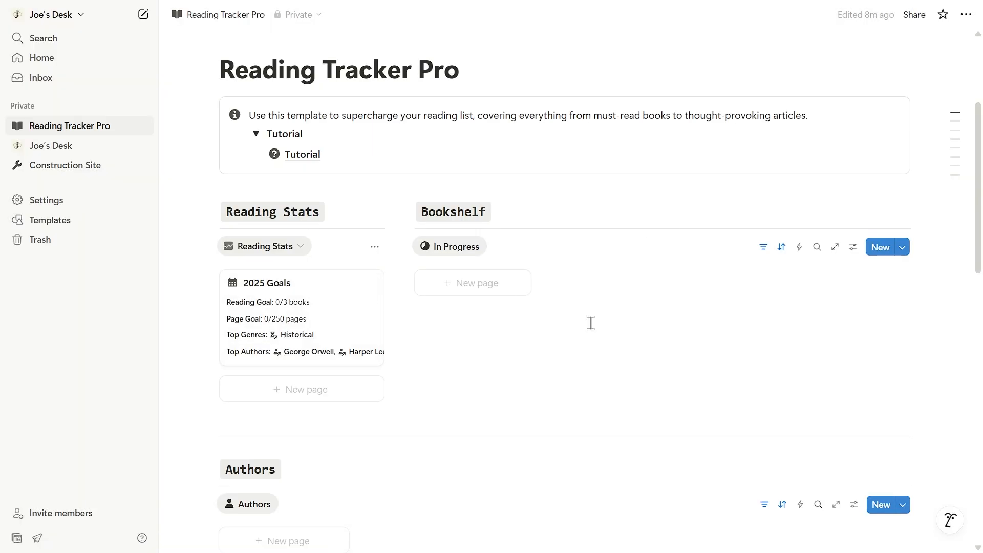
Change the status of the 1984 reading in the Library to In Progress.
{"action": "scroll", "coordinate": [612, 297], "scroll_direction": "down", "scroll_amount": 12}
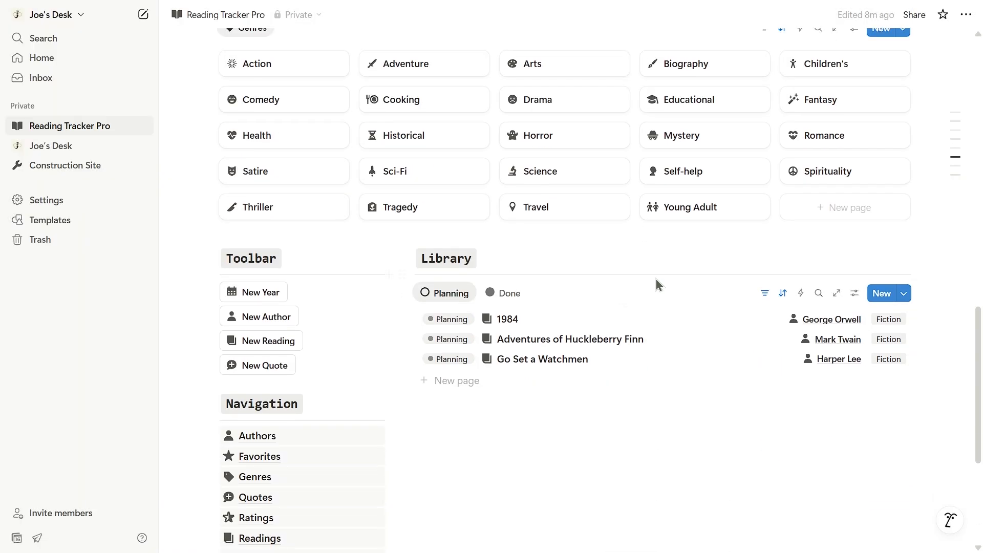
{"action": "scroll", "coordinate": [655, 279], "scroll_direction": "down", "scroll_amount": 1}
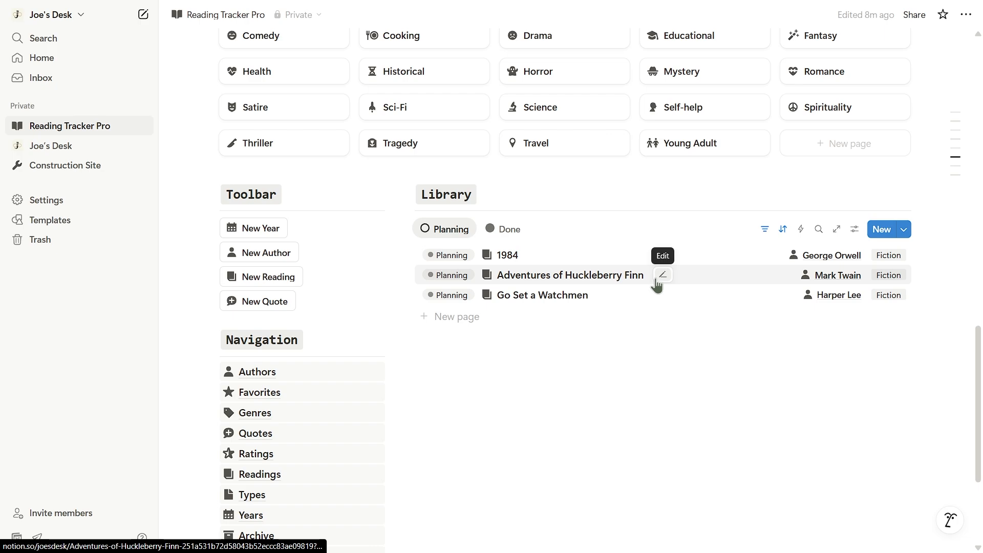
{"action": "left_click", "coordinate": [448, 255]}
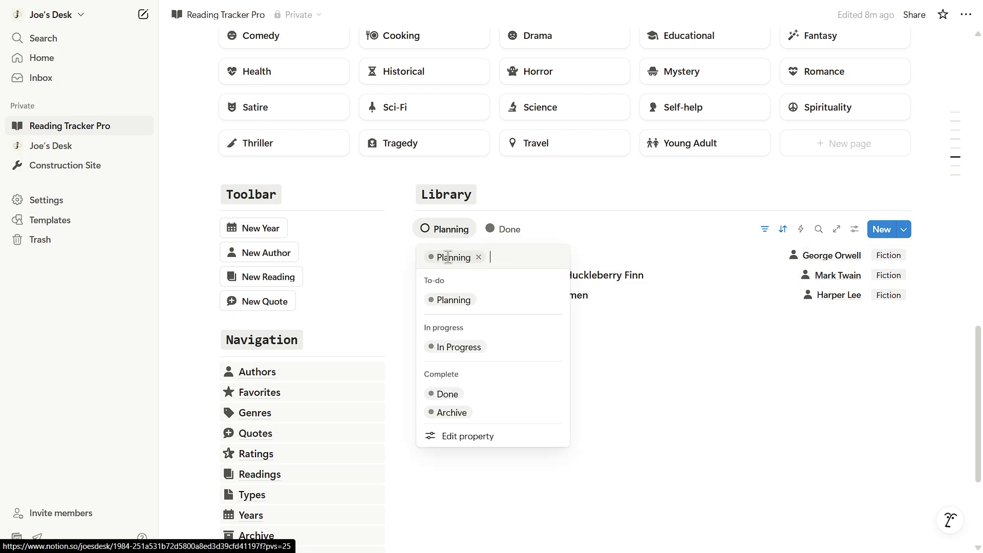
{"action": "left_click", "coordinate": [461, 347]}
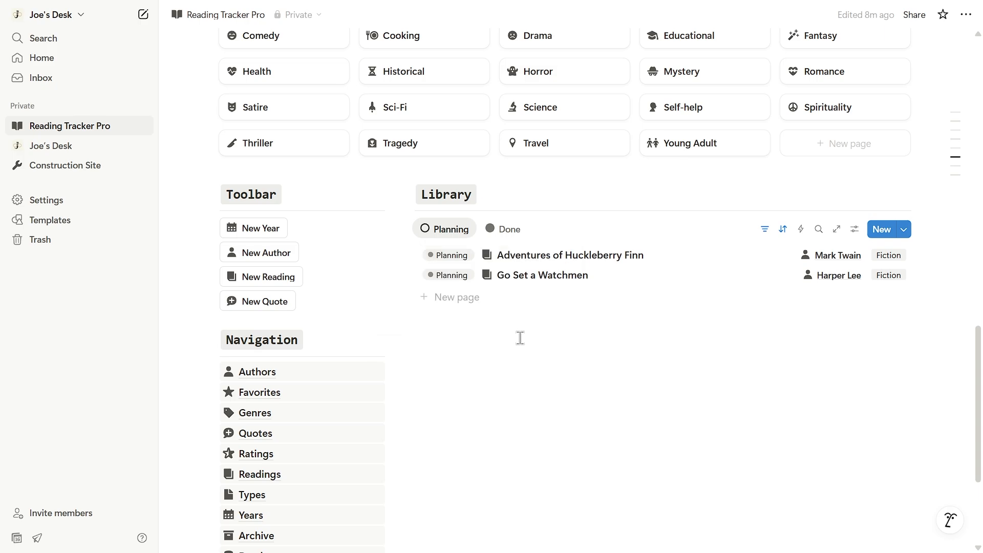
Open the 1984 reading from the Bookshelf as a full page and add a new objective under Objectives, collapsing the toggles.
{"action": "scroll", "coordinate": [537, 332], "scroll_direction": "up", "scroll_amount": 15}
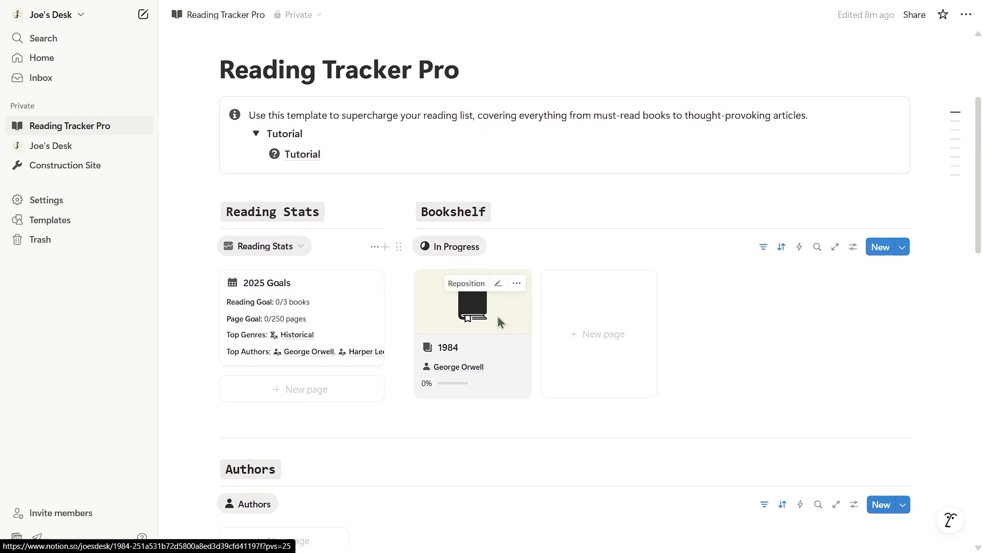
{"action": "left_click", "coordinate": [499, 322]}
{"action": "scroll", "coordinate": [503, 216], "scroll_direction": "down", "scroll_amount": 10}
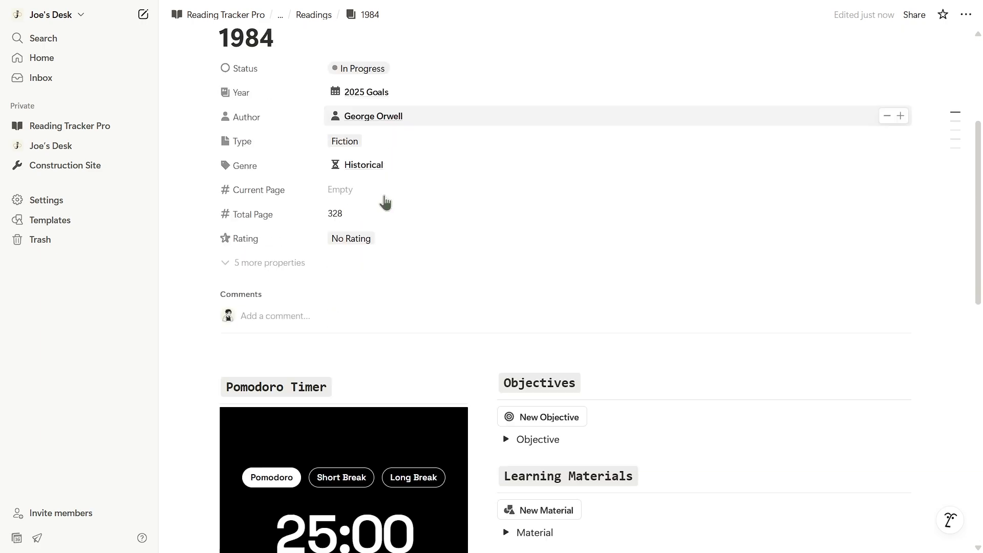
{"action": "left_click", "coordinate": [504, 156]}
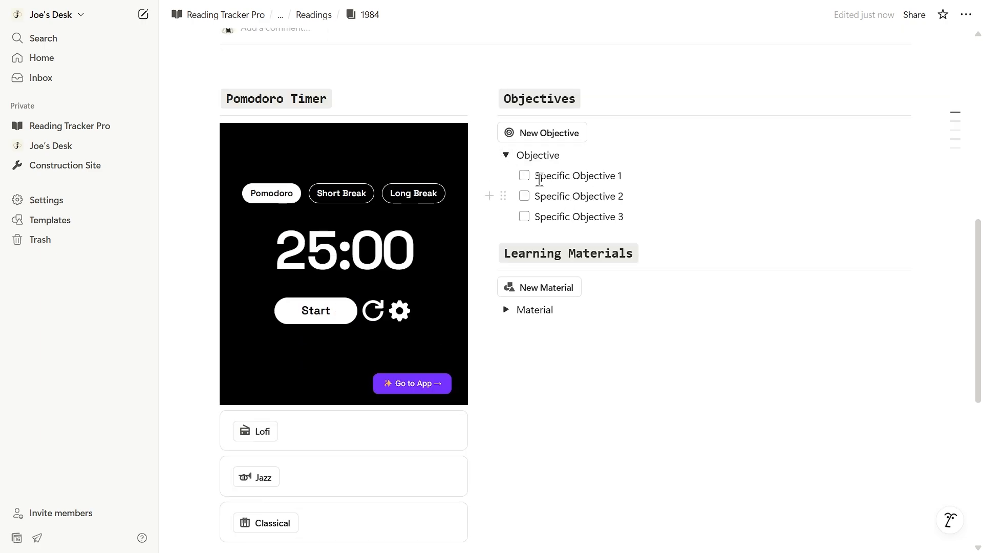
{"action": "left_click", "coordinate": [543, 134]}
{"action": "left_click", "coordinate": [506, 155]}
{"action": "left_click", "coordinate": [506, 155]}
{"action": "left_click", "coordinate": [505, 176]}
Look inside the Material toggle under Learning Materials and add a new material, keeping it collapsed.
{"action": "scroll", "coordinate": [514, 193], "scroll_direction": "down", "scroll_amount": 1}
{"action": "left_click", "coordinate": [506, 205]}
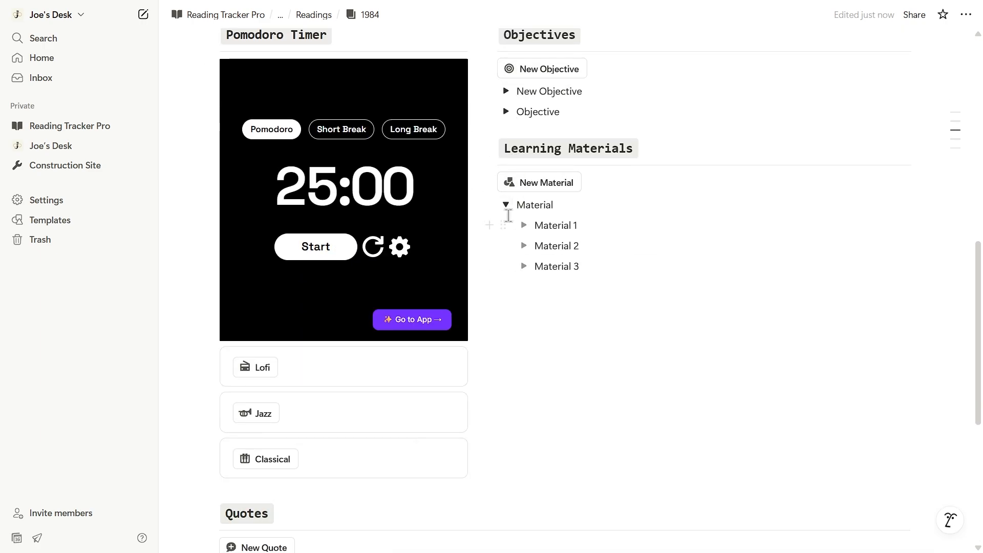
{"action": "left_click", "coordinate": [543, 182]}
{"action": "left_click", "coordinate": [506, 205]}
Start the 25-minute countdown in the Pomodoro Timer.
{"action": "scroll", "coordinate": [512, 220], "scroll_direction": "up", "scroll_amount": 1}
{"action": "left_click", "coordinate": [342, 193]}
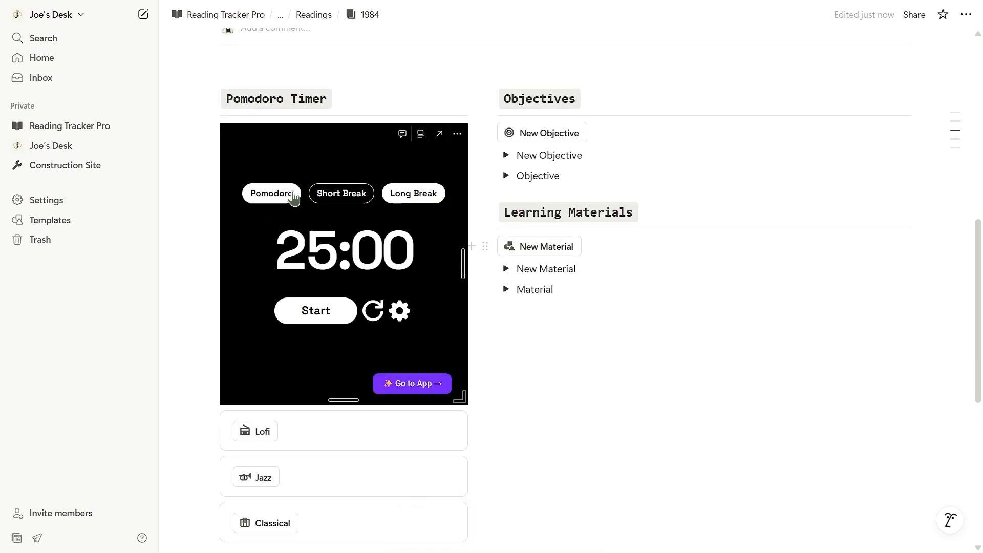
{"action": "left_click", "coordinate": [316, 311]}
Insert the Lofi music video at the top of the 1984 page and delete it again.
{"action": "scroll", "coordinate": [307, 287], "scroll_direction": "down", "scroll_amount": 3}
{"action": "left_click", "coordinate": [256, 271]}
{"action": "scroll", "coordinate": [572, 290], "scroll_direction": "up", "scroll_amount": 10}
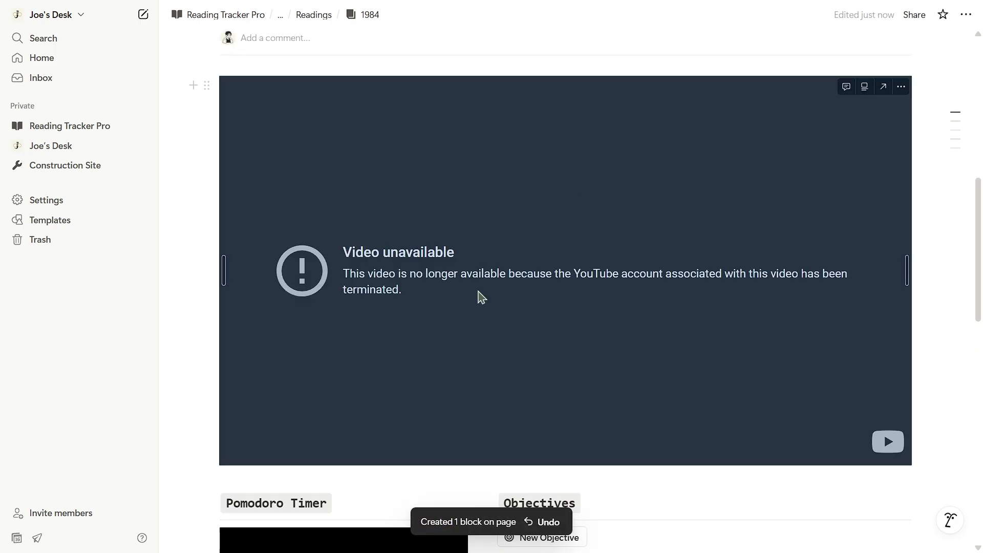
{"action": "left_click", "coordinate": [901, 86]}
{"action": "left_click", "coordinate": [839, 283]}
{"action": "scroll", "coordinate": [252, 336], "scroll_direction": "up", "scroll_amount": 1}
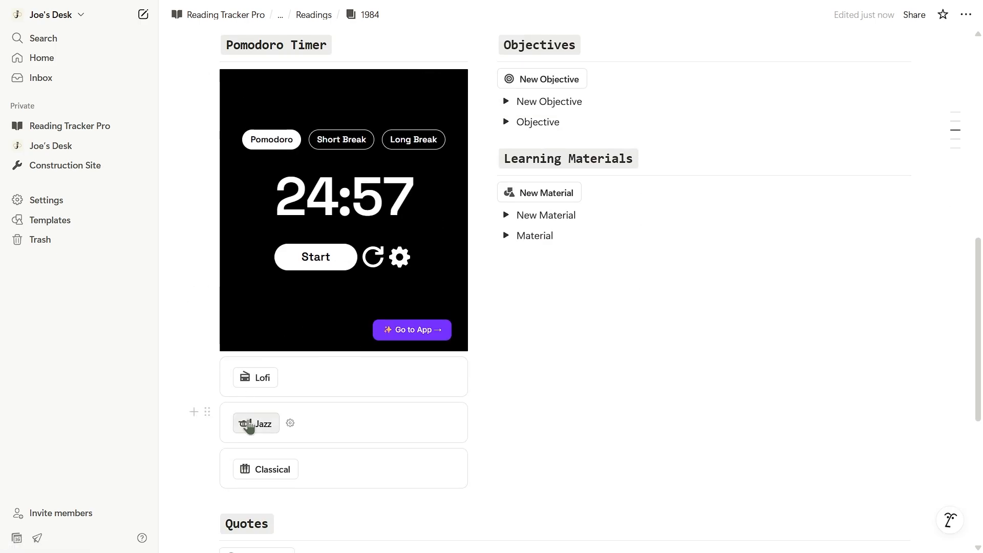
Insert the Jazz playlist video in the 1984 page, play it briefly, and delete the video block.
{"action": "left_click", "coordinate": [247, 424]}
{"action": "scroll", "coordinate": [771, 346], "scroll_direction": "up", "scroll_amount": 4}
{"action": "left_click", "coordinate": [484, 307]}
{"action": "scroll", "coordinate": [399, 353], "scroll_direction": "down", "scroll_amount": 1}
{"action": "left_click", "coordinate": [437, 360]}
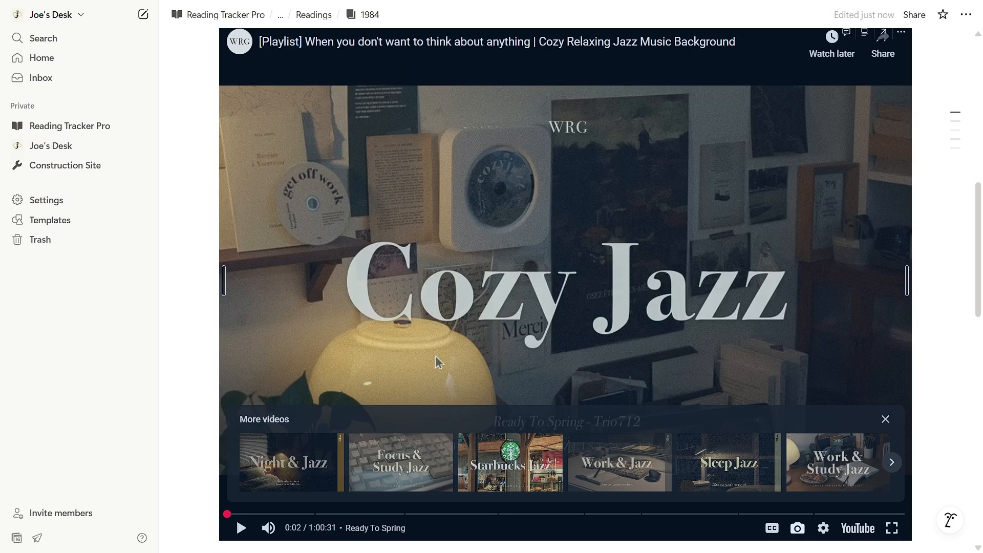
{"action": "left_click_drag", "start_coordinate": [918, 294], "coordinate": [763, 330]}
{"action": "key", "text": "Delete"}
{"action": "scroll", "coordinate": [339, 265], "scroll_direction": "up", "scroll_amount": 5}
Edit the Lofi music button so that it inserts an empty embed block at the top of the page.
{"action": "scroll", "coordinate": [340, 265], "scroll_direction": "down", "scroll_amount": 5}
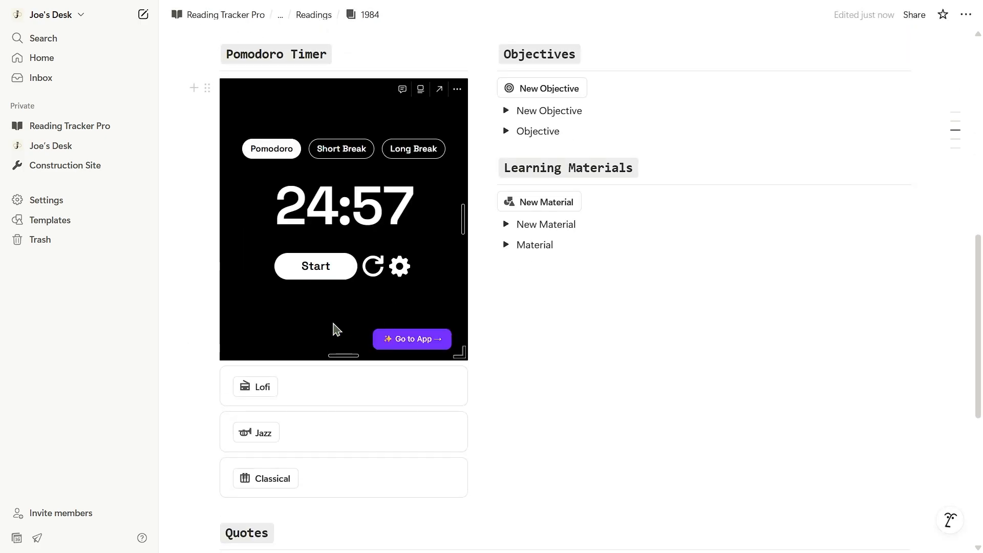
{"action": "left_click", "coordinate": [289, 387]}
{"action": "scroll", "coordinate": [405, 330], "scroll_direction": "down", "scroll_amount": 5}
{"action": "left_click", "coordinate": [422, 314]}
{"action": "left_click", "coordinate": [461, 266]}
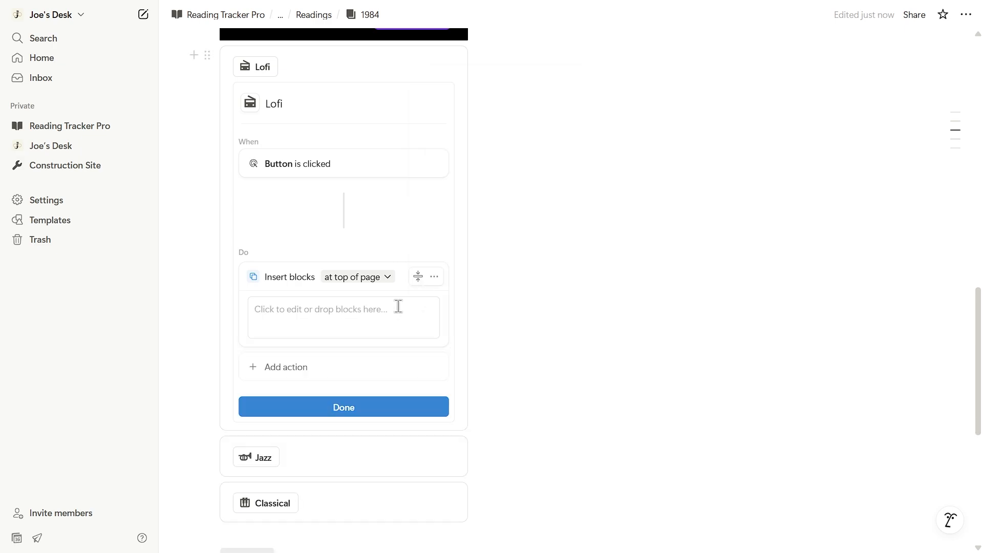
{"action": "left_click", "coordinate": [327, 315]}
{"action": "type", "text": "/"}
{"action": "left_click", "coordinate": [318, 356]}
{"action": "left_click", "coordinate": [421, 294]}
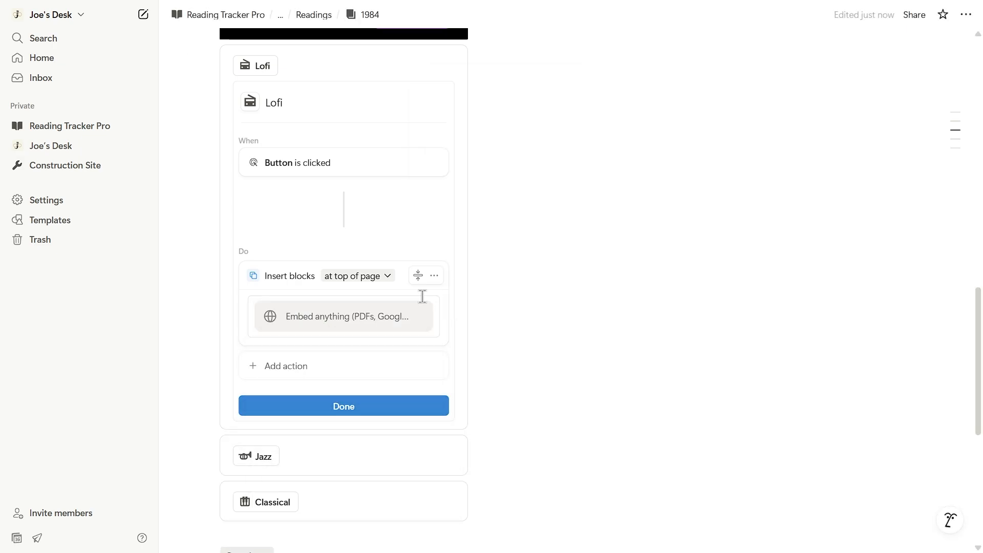
{"action": "left_click", "coordinate": [623, 267]}
Create a quote titled "This is my quote" linked to 1984 and George Orwell.
{"action": "left_click", "coordinate": [249, 291]}
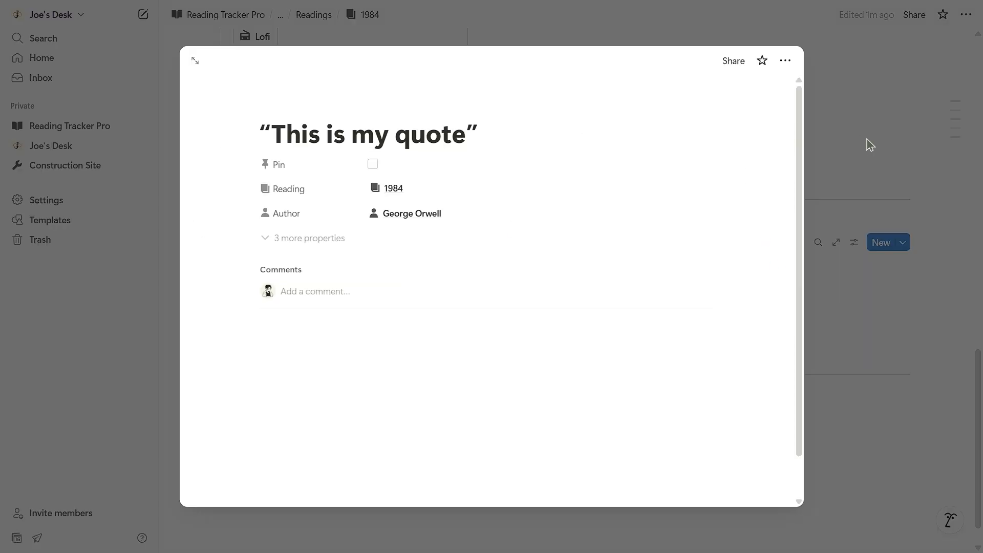
{"action": "left_click", "coordinate": [867, 145]}
{"action": "left_click", "coordinate": [292, 301]}
{"action": "key", "text": "Escape"}
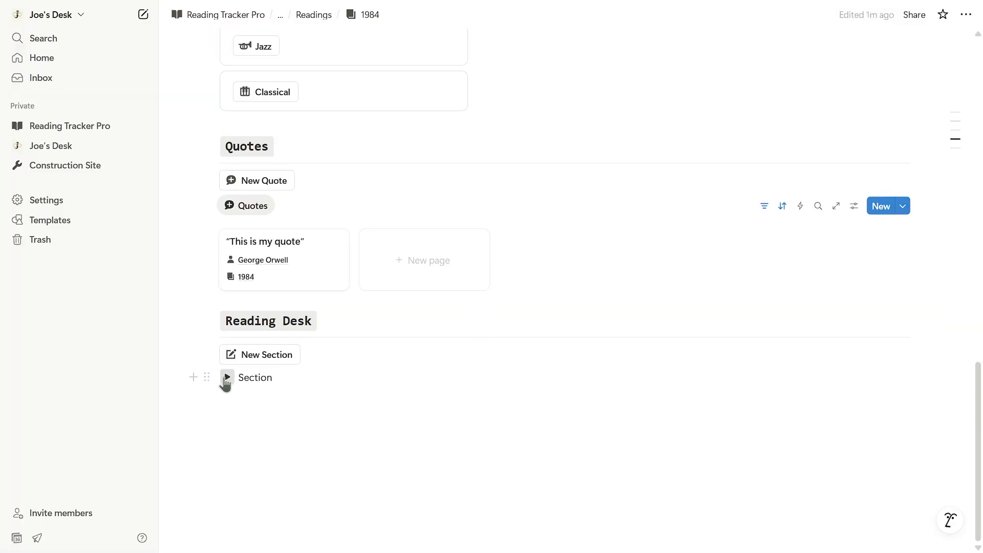
Rename the Reading Desk section to Chapter 1 and add a bulleted question under its Questions toggle.
{"action": "left_click", "coordinate": [225, 377]}
{"action": "scroll", "coordinate": [240, 337], "scroll_direction": "down", "scroll_amount": 2}
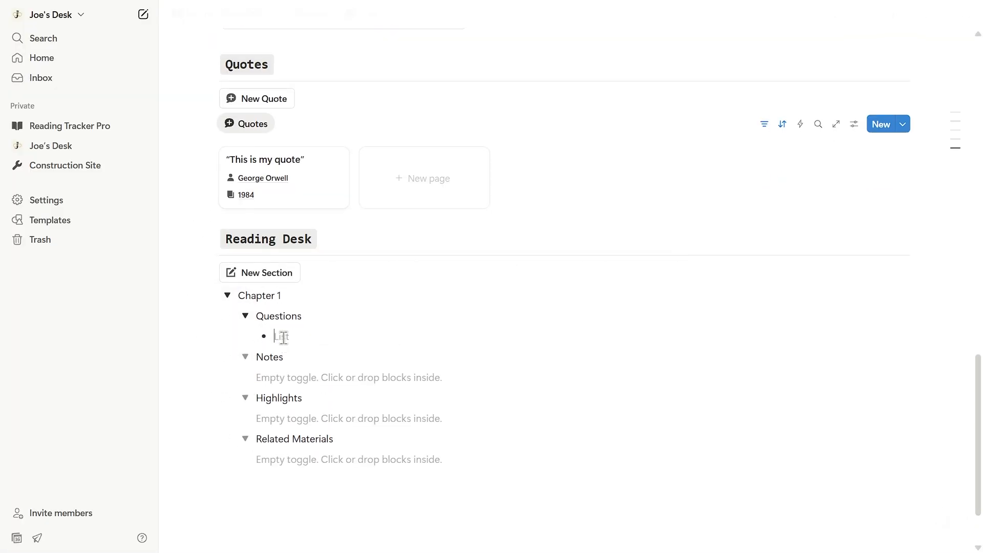
{"action": "type", "text": "er?"}
{"action": "key", "text": "Return"}
{"action": "left_click", "coordinate": [245, 316]}
Start blank blocks under Notes and Highlights in Chapter 1 and collapse its inner toggles.
{"action": "left_click", "coordinate": [294, 357]}
{"action": "left_click", "coordinate": [297, 398]}
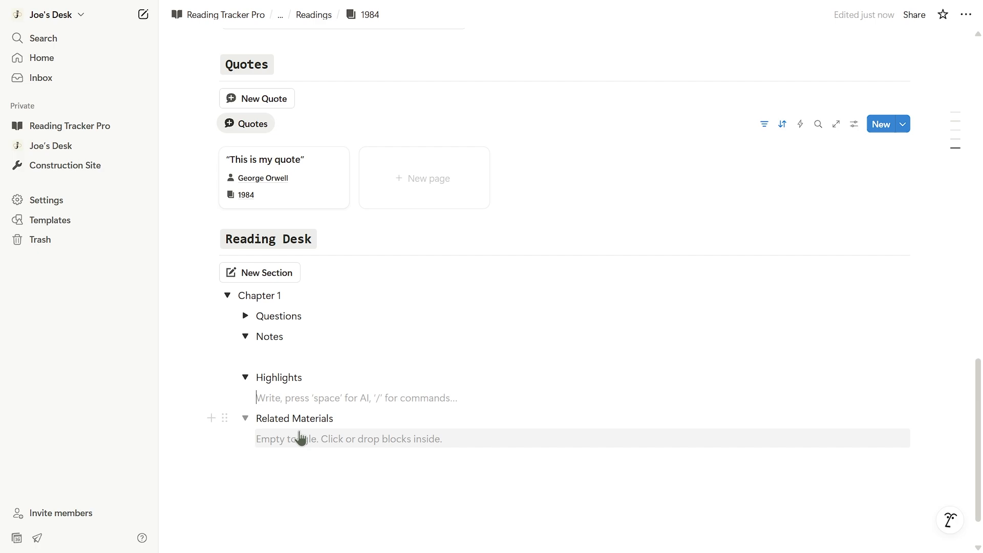
{"action": "left_click", "coordinate": [245, 418]}
{"action": "left_click", "coordinate": [245, 377]}
{"action": "left_click", "coordinate": [246, 336]}
Collapse Chapter 1 and add a new collapsed section to the Reading Desk.
{"action": "left_click", "coordinate": [227, 295]}
{"action": "left_click", "coordinate": [256, 354]}
{"action": "left_click", "coordinate": [228, 377]}
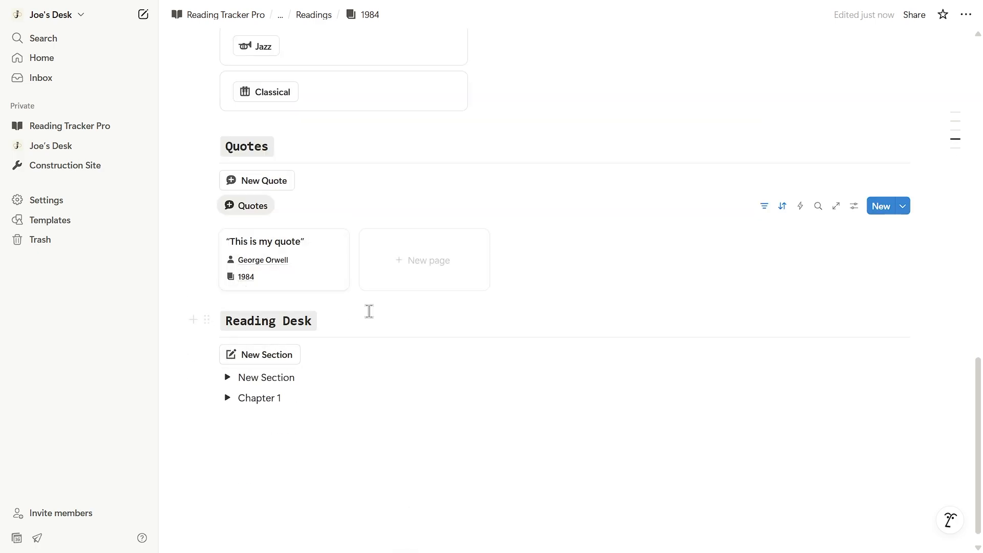
Leave the 1984 page and return to the Bookshelf on the Reading Tracker Pro page.
{"action": "scroll", "coordinate": [369, 311], "scroll_direction": "up", "scroll_amount": 10}
{"action": "left_click", "coordinate": [376, 414]}
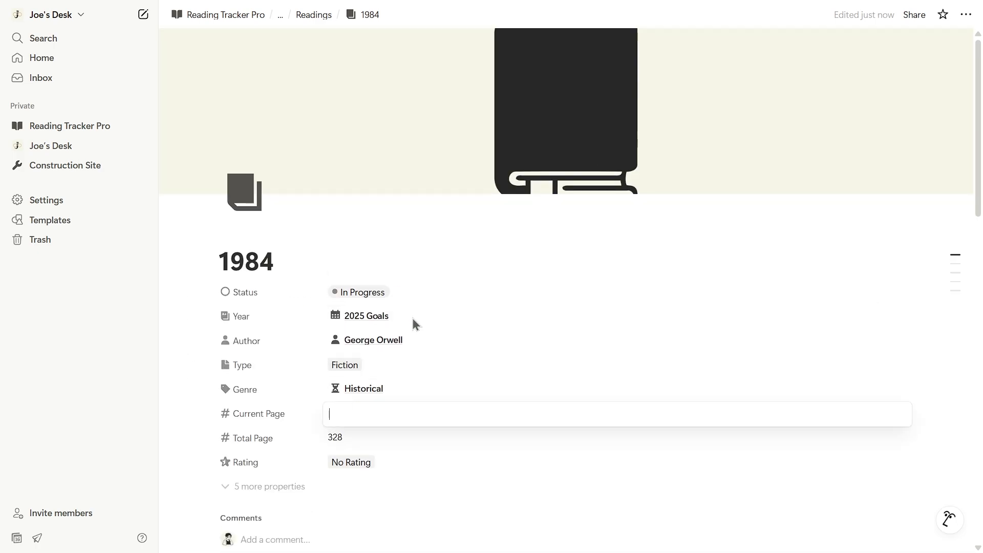
{"action": "left_click", "coordinate": [234, 14]}
{"action": "scroll", "coordinate": [351, 191], "scroll_direction": "down", "scroll_amount": 9}
{"action": "scroll", "coordinate": [456, 279], "scroll_direction": "up", "scroll_amount": 3}
Set the Current Page of the 1984 reading in the Bookshelf to 50 and close its page.
{"action": "left_click", "coordinate": [467, 221]}
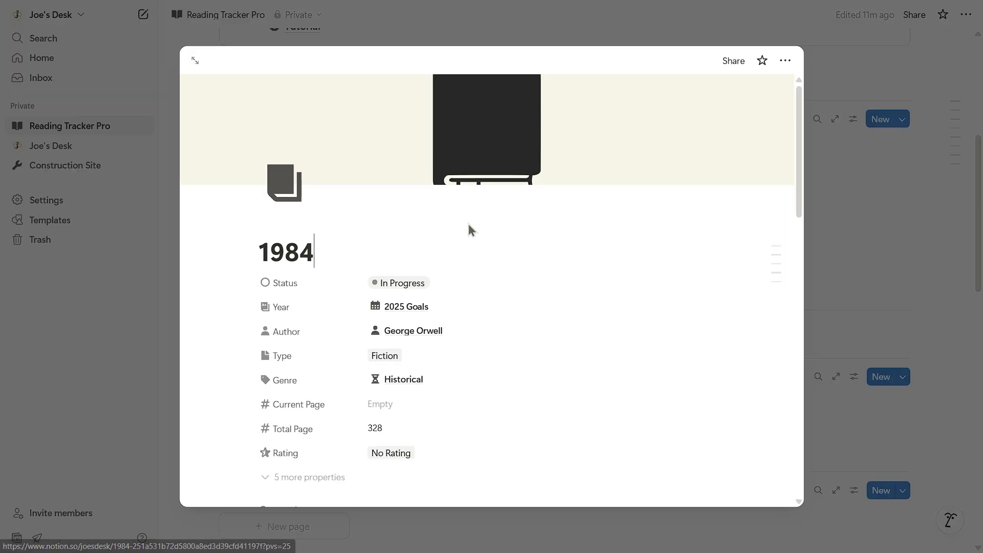
{"action": "scroll", "coordinate": [435, 276], "scroll_direction": "down", "scroll_amount": 2}
{"action": "left_click", "coordinate": [401, 328]}
{"action": "type", "text": "50"}
{"action": "key", "text": "Return"}
{"action": "left_click", "coordinate": [897, 248]}
{"action": "scroll", "coordinate": [468, 325], "scroll_direction": "up", "scroll_amount": 1}
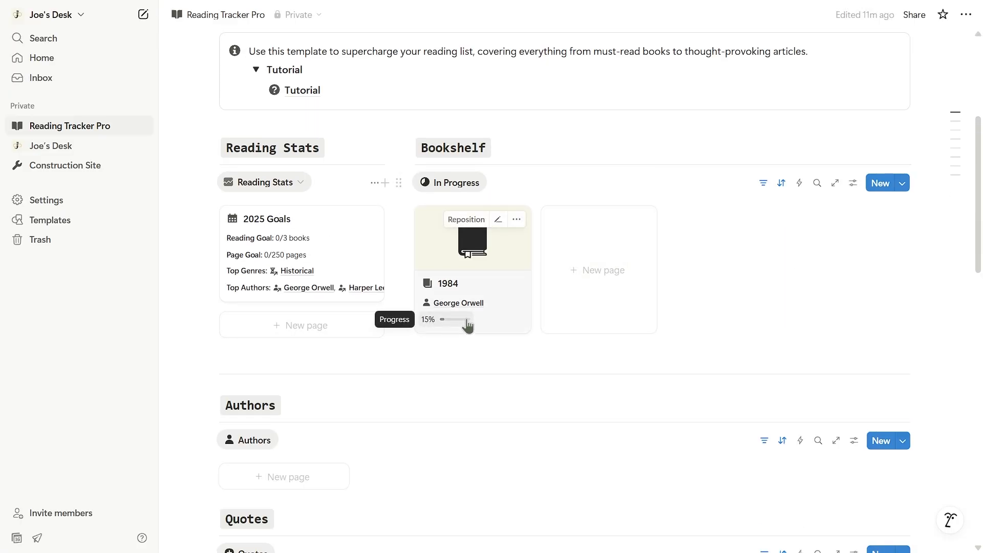
{"action": "left_click", "coordinate": [475, 274]}
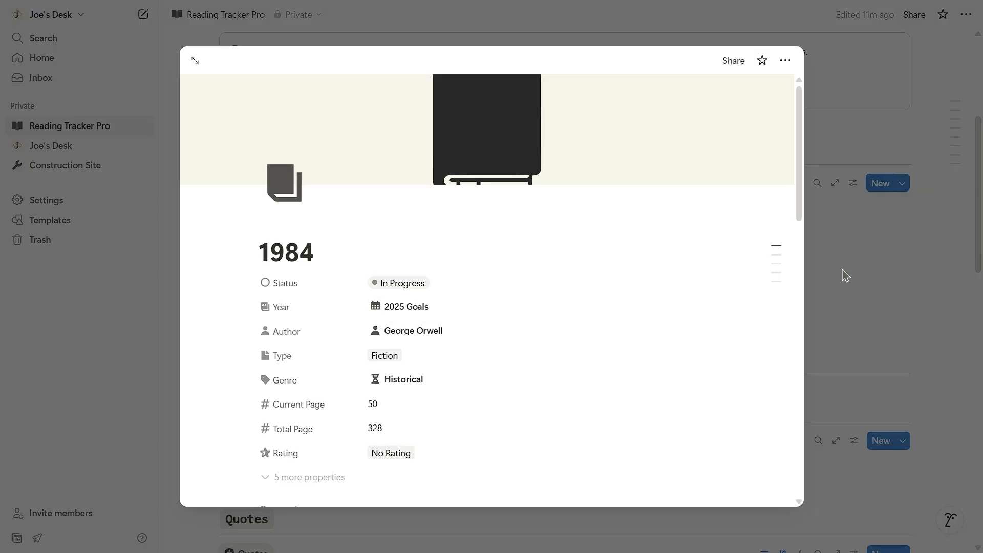
{"action": "left_click", "coordinate": [840, 274]}
{"action": "left_click", "coordinate": [484, 272]}
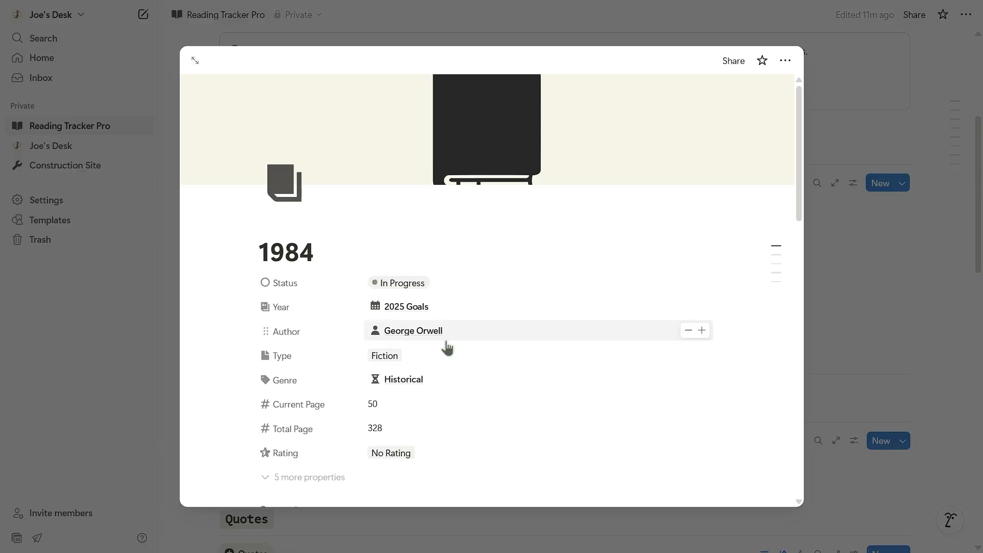
{"action": "left_click", "coordinate": [856, 287]}
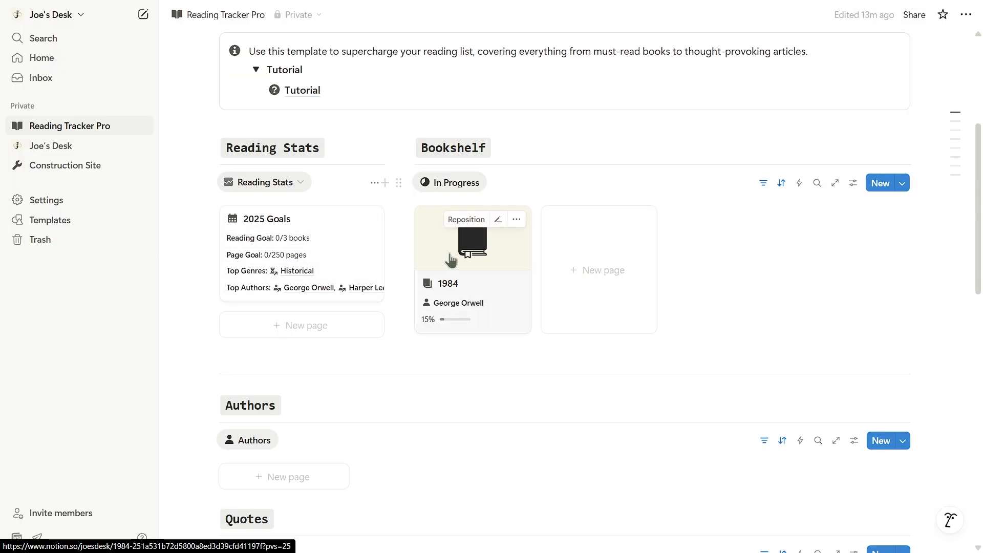
Set the Current Page of the 1984 reading in the Bookshelf to 328 and its Status to Done, and close its page.
{"action": "left_click", "coordinate": [468, 240]}
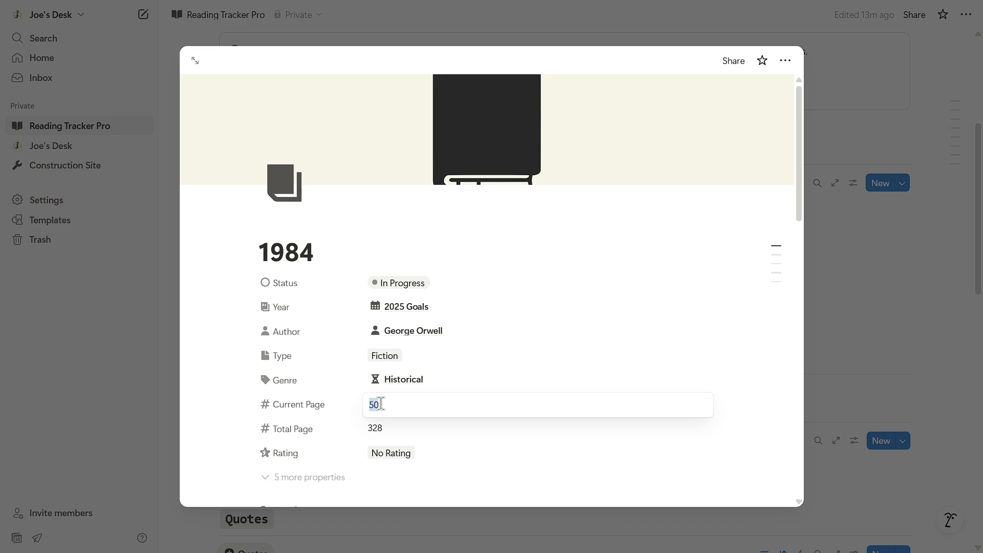
{"action": "left_click", "coordinate": [860, 228]}
{"action": "left_click", "coordinate": [483, 277]}
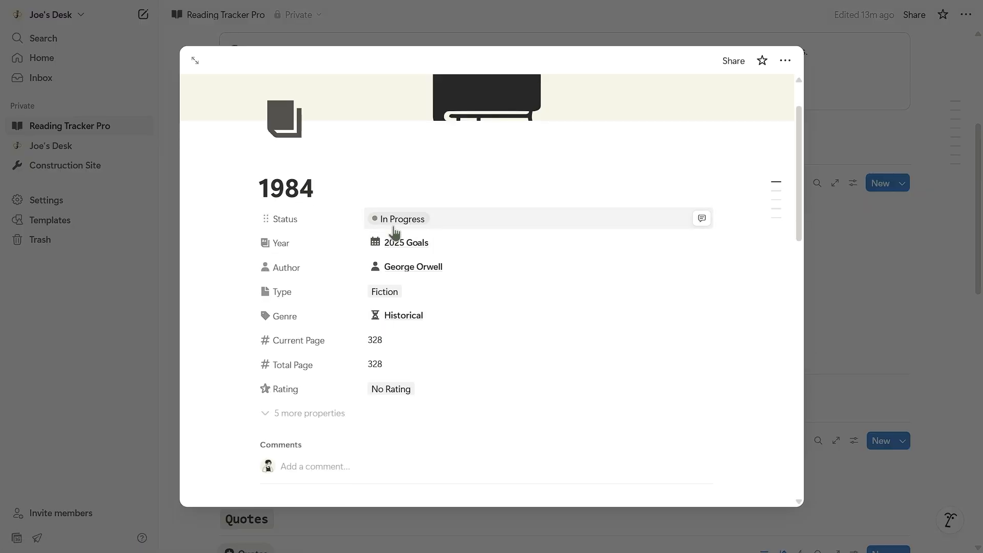
{"action": "left_click", "coordinate": [392, 220]}
{"action": "left_click", "coordinate": [392, 353]}
{"action": "left_click", "coordinate": [915, 268]}
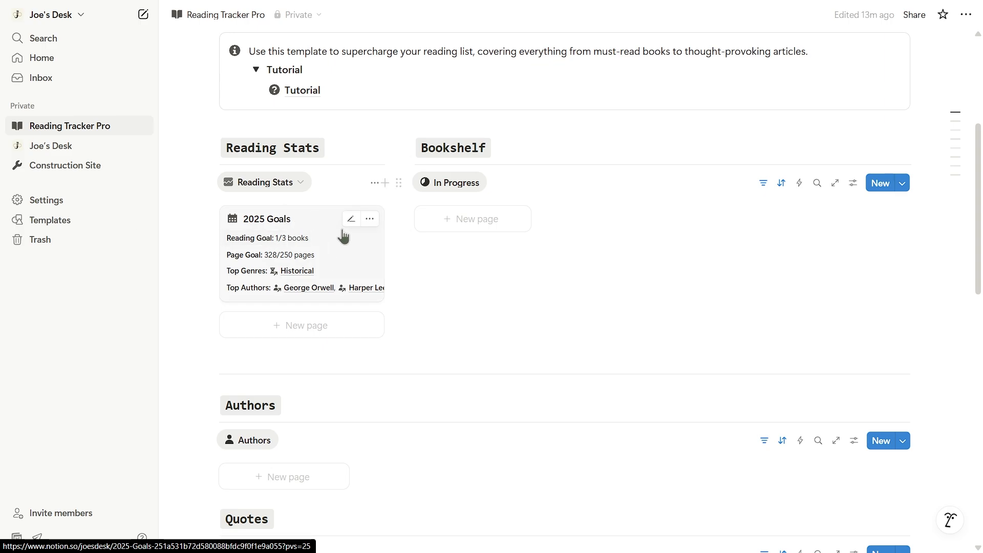
Open the 2025 Goals page and examine its achievements, readings, authors and genres.
{"action": "left_click", "coordinate": [357, 254]}
{"action": "scroll", "coordinate": [517, 232], "scroll_direction": "down", "scroll_amount": 6}
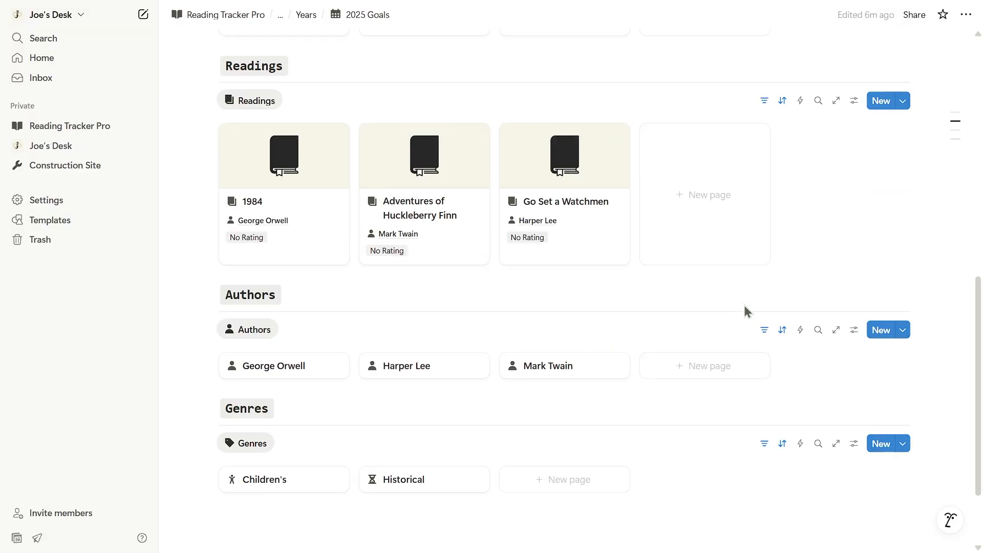
{"action": "scroll", "coordinate": [746, 312], "scroll_direction": "up", "scroll_amount": 5}
{"action": "scroll", "coordinate": [511, 297], "scroll_direction": "up", "scroll_amount": 3}
{"action": "scroll", "coordinate": [564, 374], "scroll_direction": "down", "scroll_amount": 3}
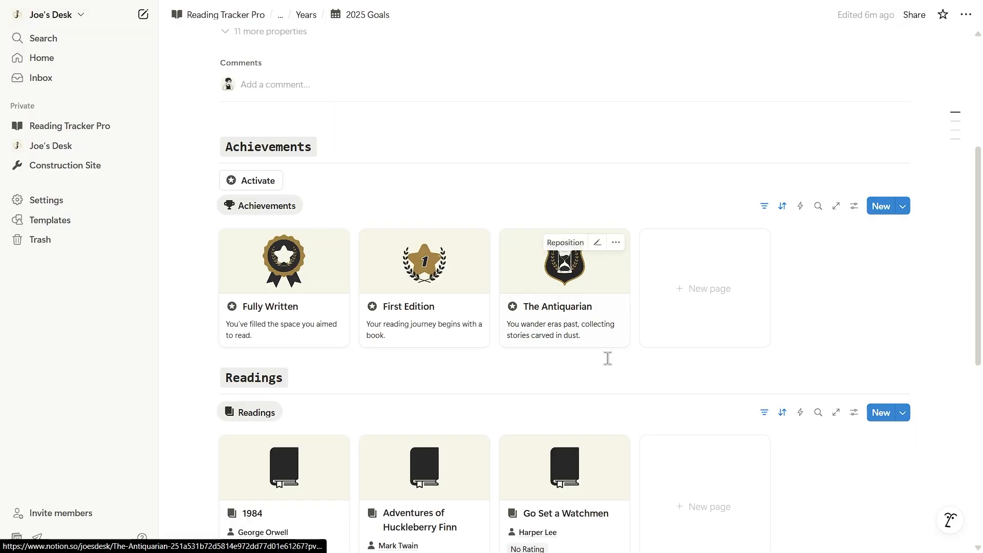
{"action": "scroll", "coordinate": [694, 380], "scroll_direction": "down", "scroll_amount": 3}
{"action": "scroll", "coordinate": [432, 397], "scroll_direction": "down", "scroll_amount": 3}
{"action": "scroll", "coordinate": [432, 397], "scroll_direction": "up", "scroll_amount": 8}
Open the Ratings page from Reading Tracker Pro and give the unrated 1984 reading five stars.
{"action": "left_click", "coordinate": [210, 15]}
{"action": "scroll", "coordinate": [452, 189], "scroll_direction": "down", "scroll_amount": 15}
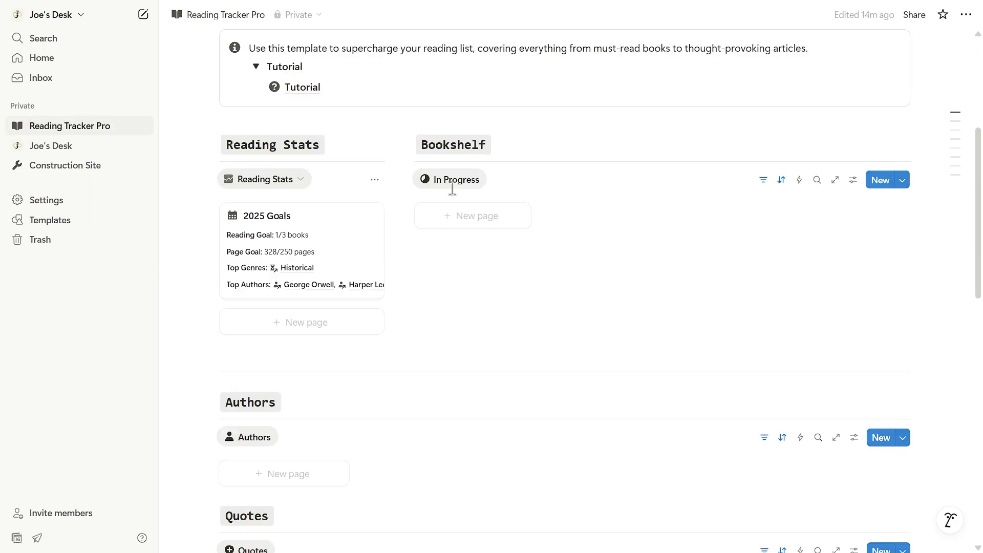
{"action": "scroll", "coordinate": [358, 245], "scroll_direction": "down", "scroll_amount": 5}
{"action": "left_click", "coordinate": [254, 257]}
{"action": "scroll", "coordinate": [250, 262], "scroll_direction": "down", "scroll_amount": 5}
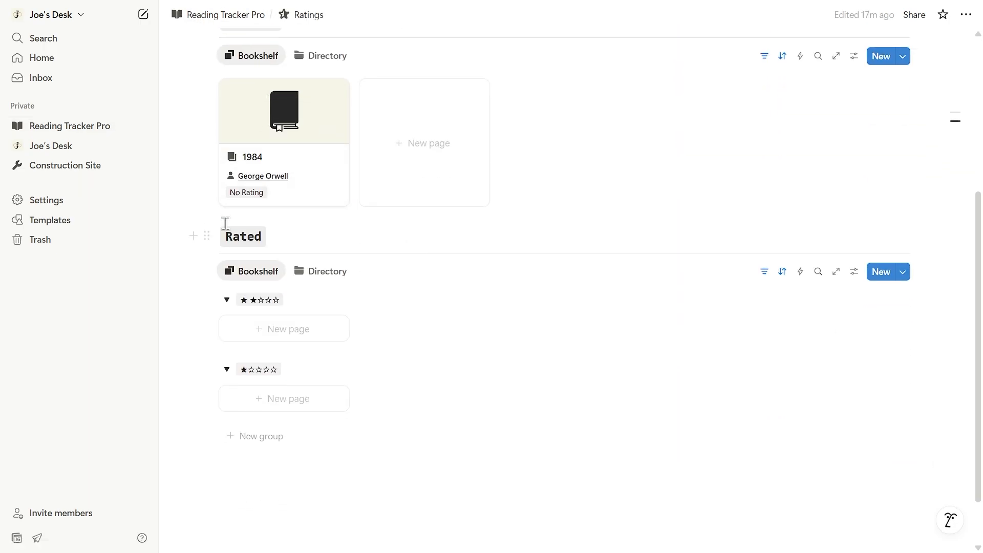
{"action": "scroll", "coordinate": [667, 253], "scroll_direction": "up", "scroll_amount": 2}
{"action": "scroll", "coordinate": [667, 253], "scroll_direction": "up", "scroll_amount": 1}
{"action": "left_click", "coordinate": [252, 322]}
{"action": "left_click", "coordinate": [272, 454]}
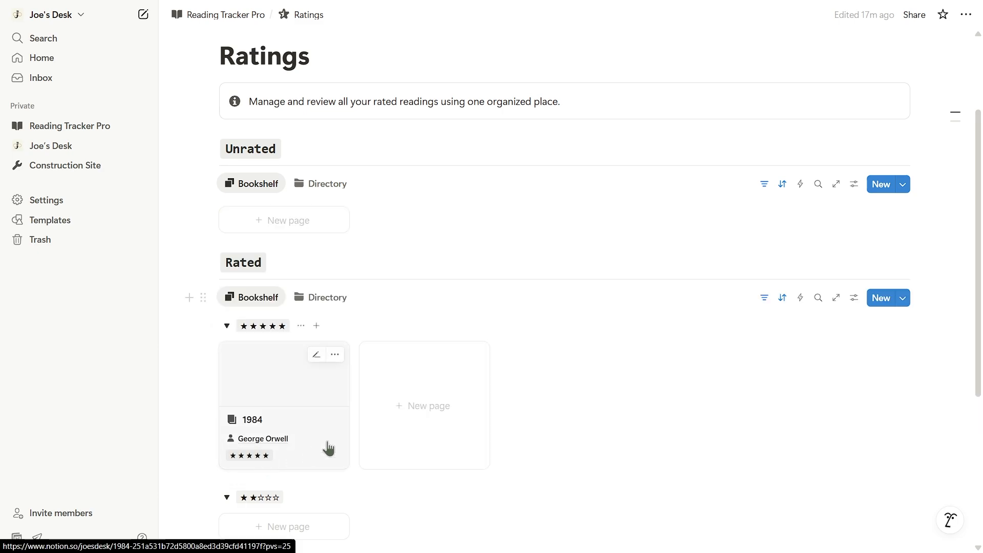
{"action": "scroll", "coordinate": [218, 203], "scroll_direction": "down", "scroll_amount": 3}
{"action": "right_click", "coordinate": [248, 228]}
{"action": "left_click", "coordinate": [329, 125]}
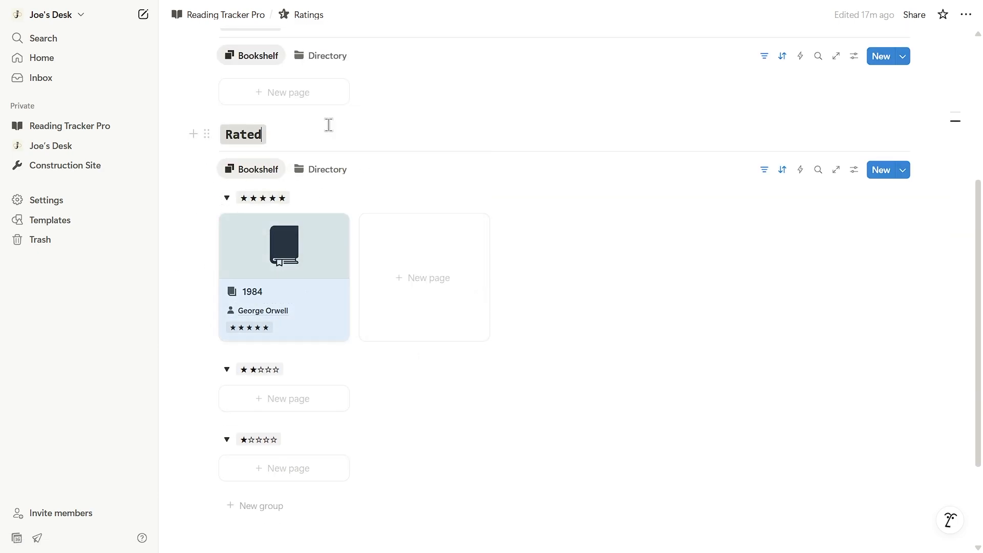
{"action": "scroll", "coordinate": [329, 179], "scroll_direction": "up", "scroll_amount": 4}
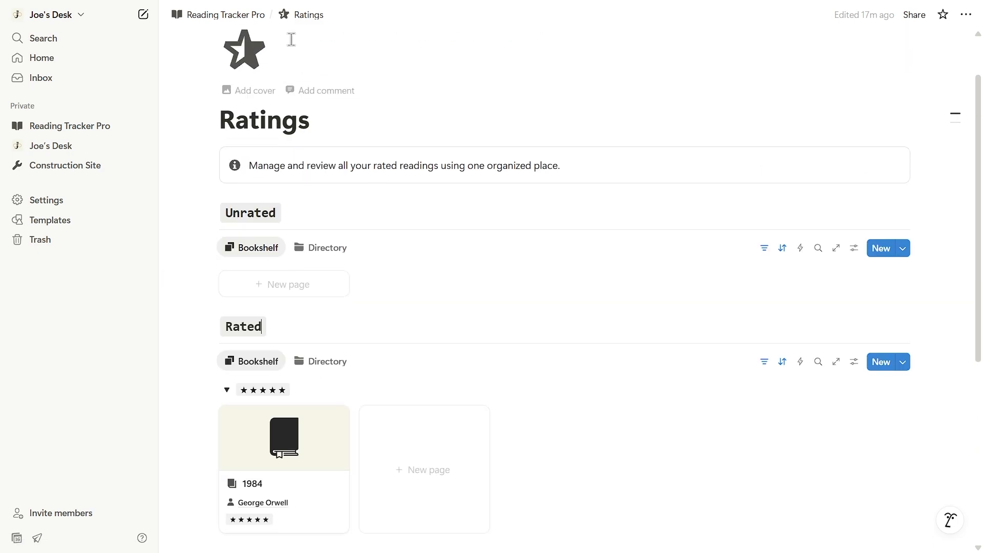
Return to the Reading Tracker Pro page and open Favorites to check its readings.
{"action": "left_click", "coordinate": [226, 15]}
{"action": "scroll", "coordinate": [327, 154], "scroll_direction": "down", "scroll_amount": 13}
{"action": "scroll", "coordinate": [311, 185], "scroll_direction": "down", "scroll_amount": 5}
{"action": "left_click", "coordinate": [271, 264]}
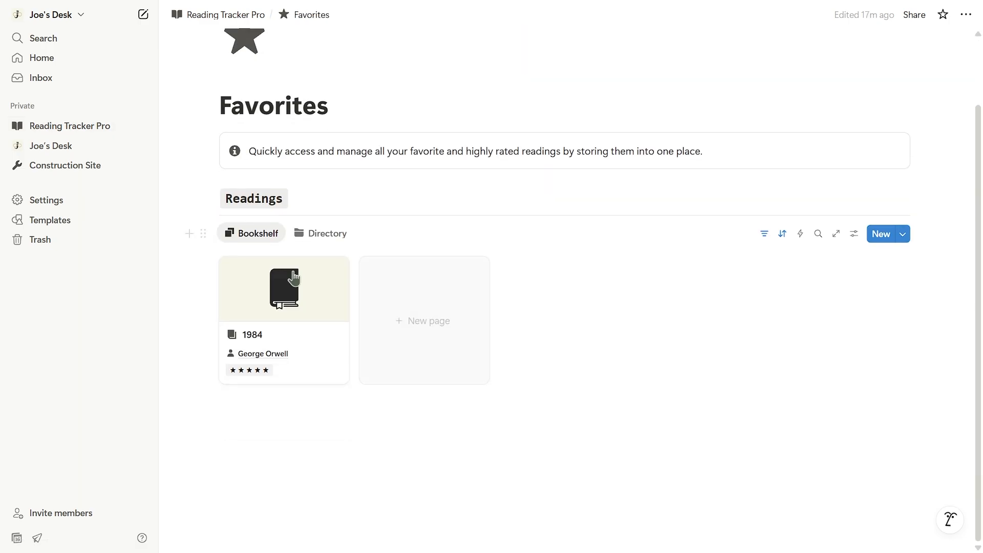
Return to the Reading Tracker Pro page and set the Status of Adventures of Huckleberry Finn in the Library to In Progress.
{"action": "left_click", "coordinate": [223, 14]}
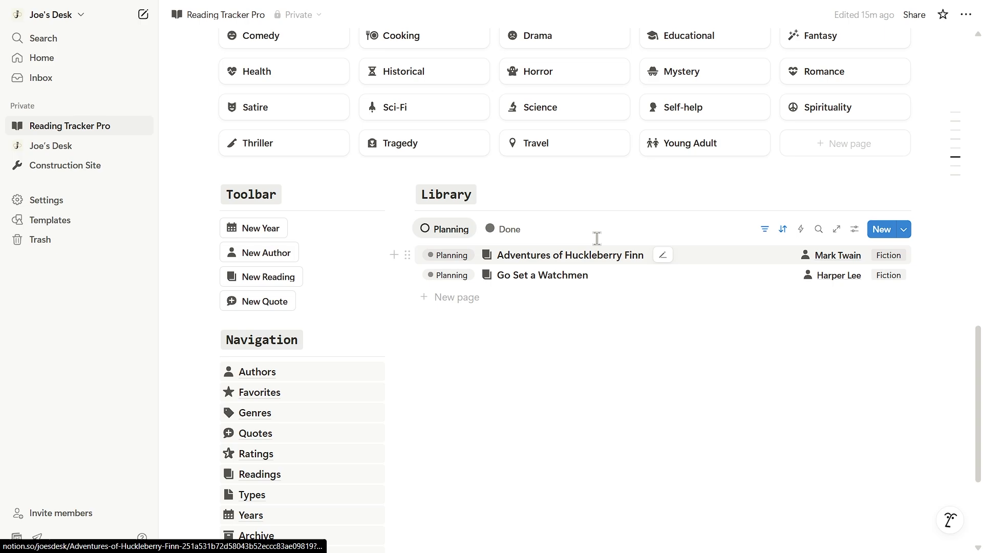
{"action": "left_click", "coordinate": [453, 255]}
{"action": "left_click", "coordinate": [470, 413]}
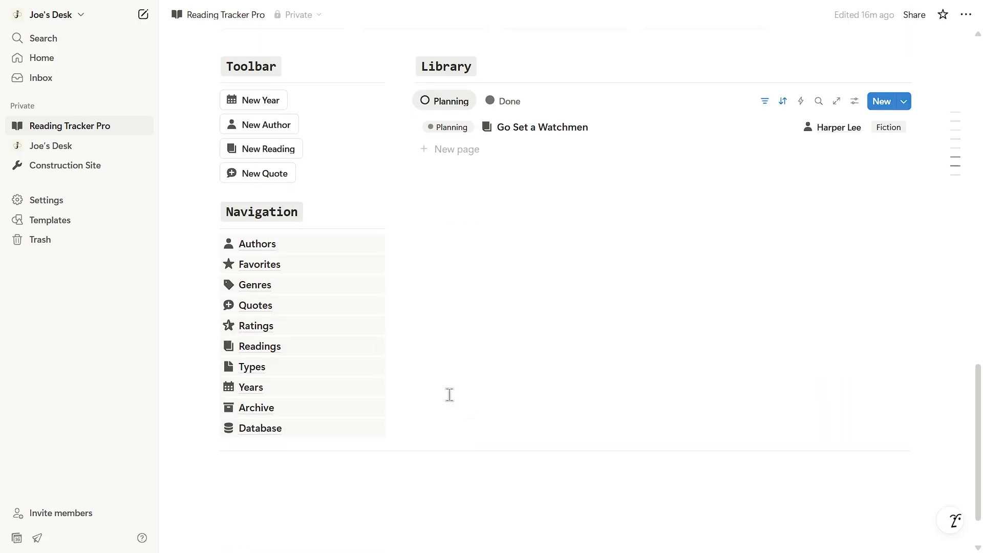
Open the Archive page to view its archived readings and return to the Reading Tracker Pro page.
{"action": "left_click", "coordinate": [257, 406]}
{"action": "left_click", "coordinate": [253, 339]}
{"action": "left_click", "coordinate": [263, 480]}
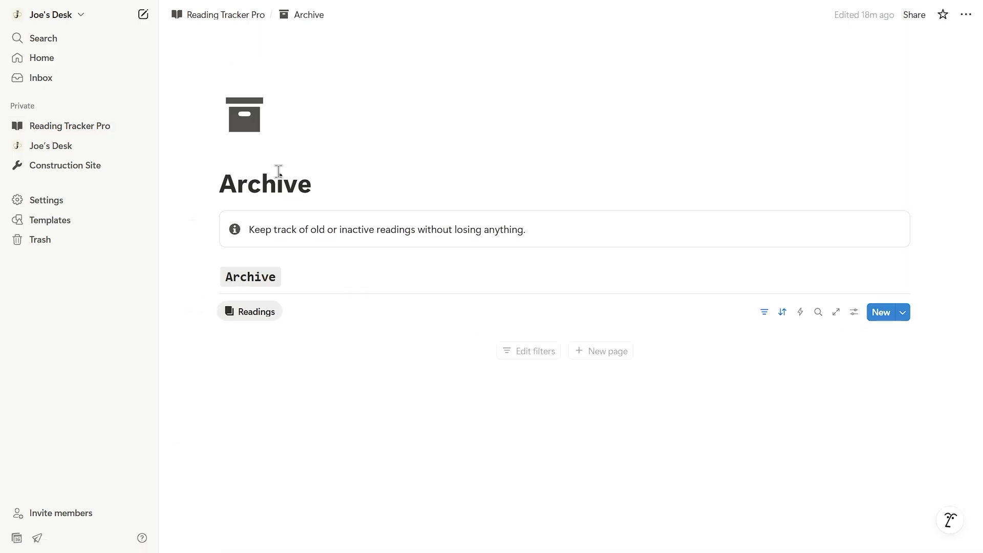
{"action": "left_click", "coordinate": [223, 14]}
Set the Current Page of Adventures of Huckleberry Finn in the Bookshelf to 362 and its Status to Done, and close its page.
{"action": "scroll", "coordinate": [393, 217], "scroll_direction": "up", "scroll_amount": 15}
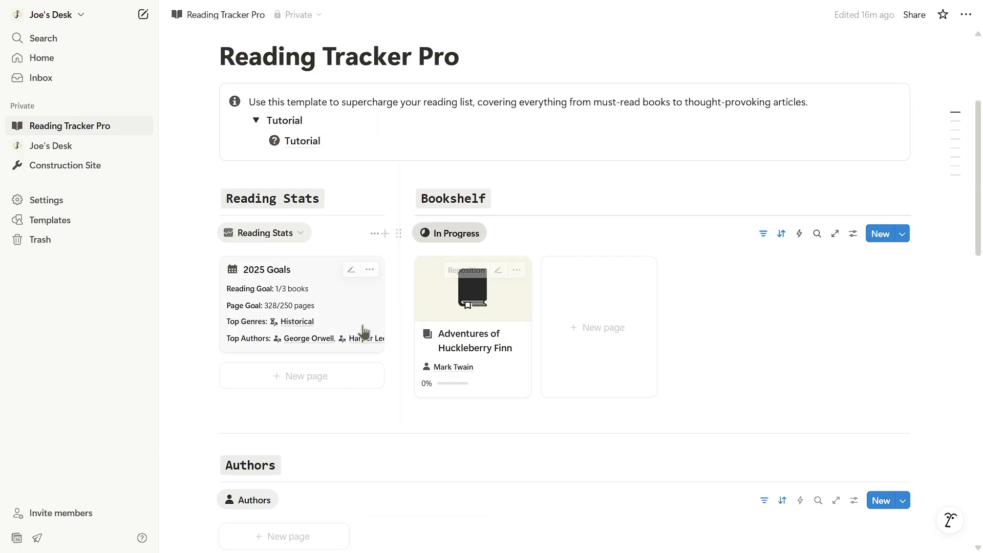
{"action": "left_click", "coordinate": [469, 318]}
{"action": "left_click", "coordinate": [404, 338]}
{"action": "type", "text": "362"}
{"action": "left_click", "coordinate": [396, 388]}
{"action": "left_click", "coordinate": [399, 219]}
{"action": "left_click", "coordinate": [389, 361]}
{"action": "left_click", "coordinate": [814, 335]}
Set the Status of Go Set a Watchmen in the Library to Done and its Current Page to 278, and close its page.
{"action": "scroll", "coordinate": [802, 335], "scroll_direction": "down", "scroll_amount": 1}
{"action": "scroll", "coordinate": [802, 335], "scroll_direction": "down", "scroll_amount": 13}
{"action": "left_click", "coordinate": [481, 270]}
{"action": "left_click", "coordinate": [706, 245]}
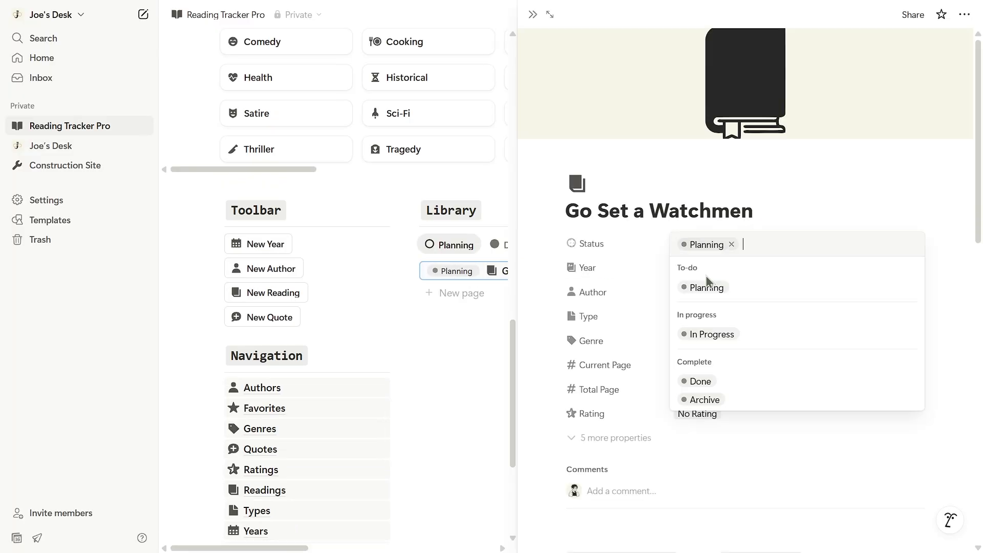
{"action": "left_click", "coordinate": [700, 381]}
{"action": "left_click", "coordinate": [702, 364]}
{"action": "type", "text": "278"}
{"action": "left_click", "coordinate": [533, 14]}
Open the 2025 Goals page and examine its achievements, including the details of The Antiquarian.
{"action": "scroll", "coordinate": [581, 254], "scroll_direction": "up", "scroll_amount": 15}
{"action": "left_click", "coordinate": [314, 360]}
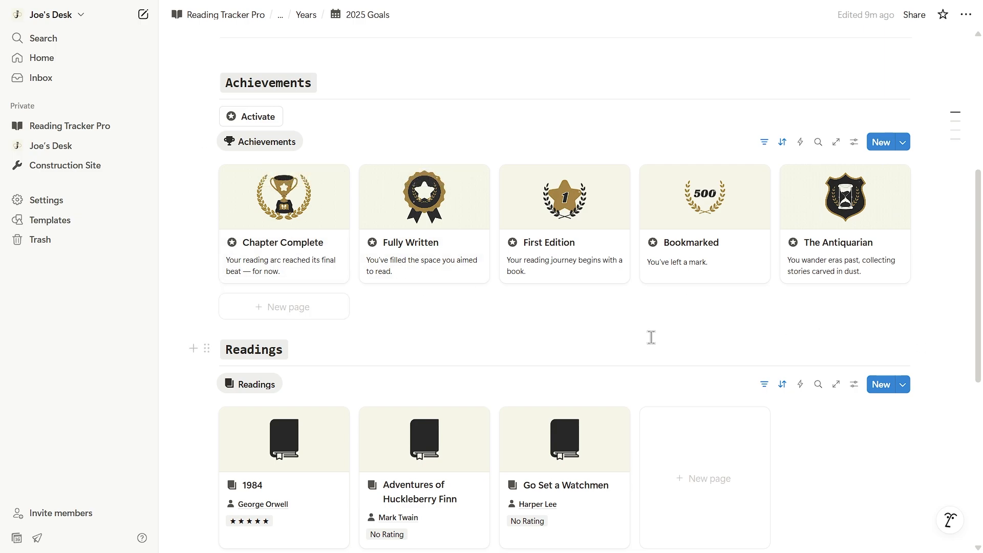
{"action": "left_click", "coordinate": [678, 235]}
{"action": "left_click", "coordinate": [816, 218]}
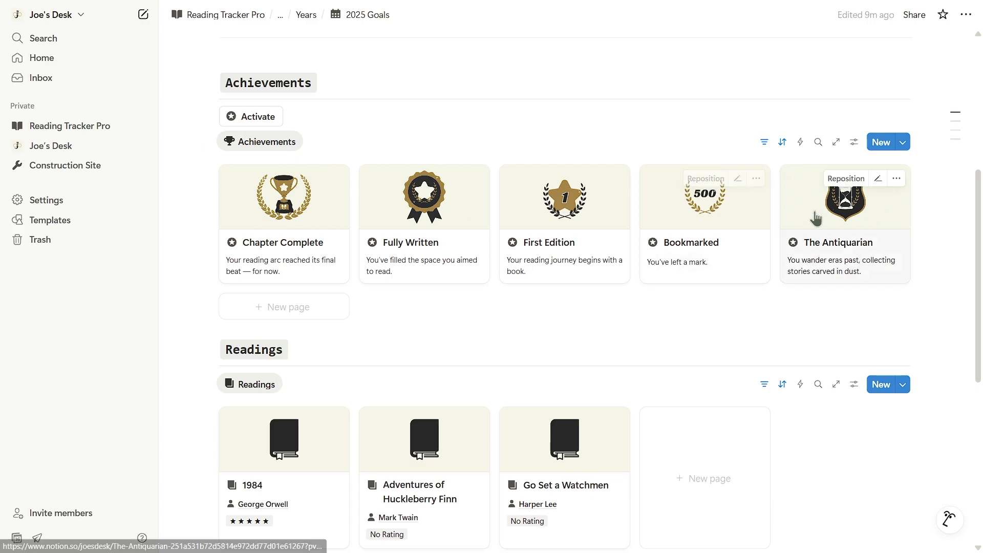
{"action": "left_click", "coordinate": [815, 218]}
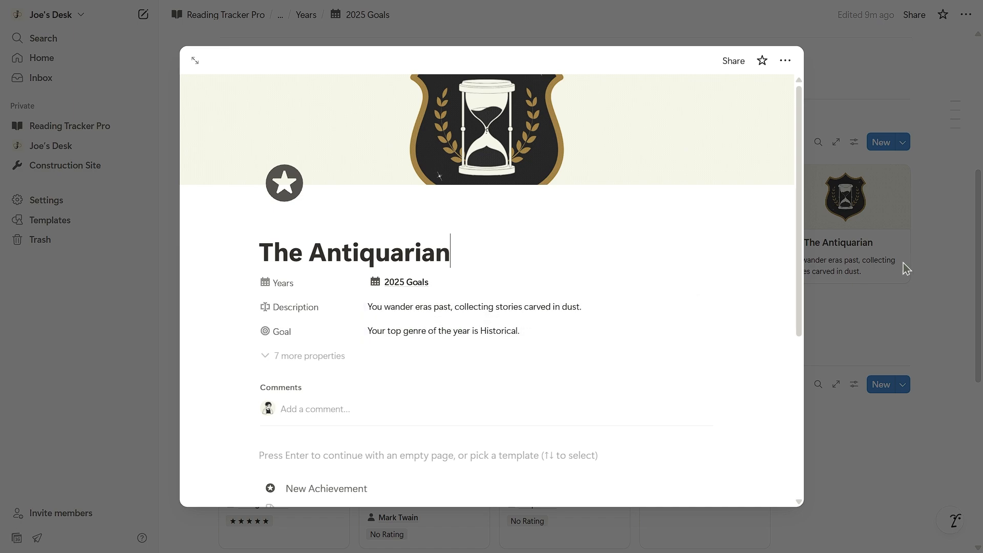
{"action": "left_click", "coordinate": [878, 269]}
{"action": "scroll", "coordinate": [691, 281], "scroll_direction": "down", "scroll_amount": 8}
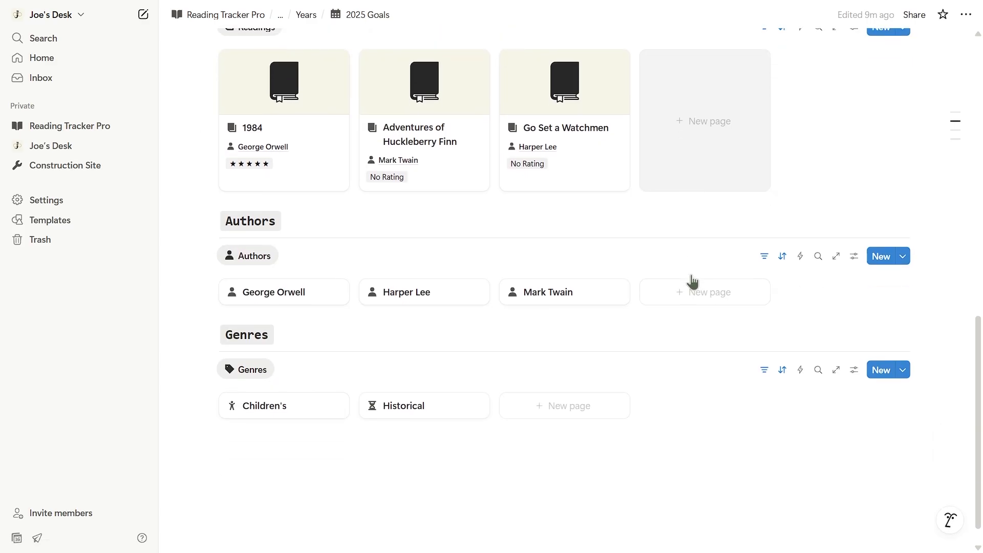